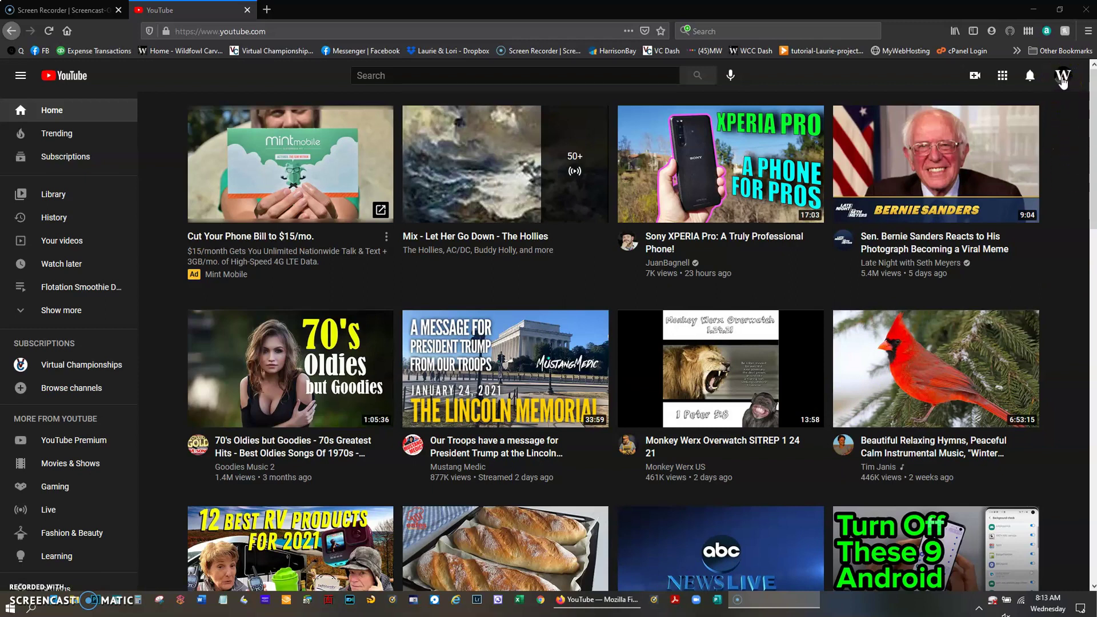
Open the account menu from the W profile avatar at the top right of YouTube
click(1062, 80)
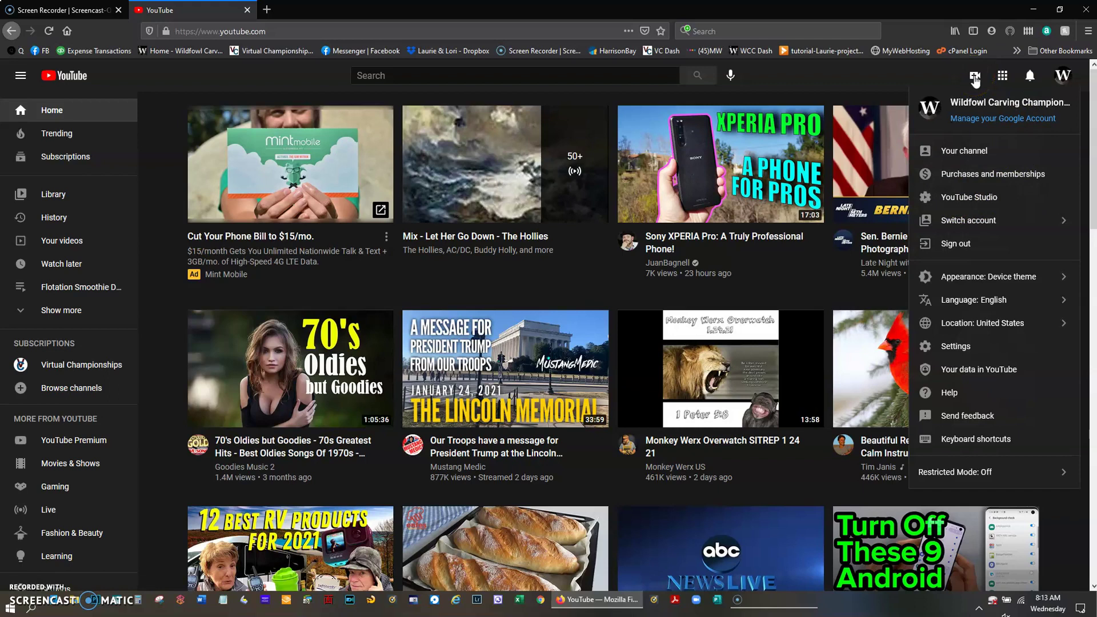
Launch YouTube Studio from the account menu to reach the Channel dashboard
click(975, 81)
click(1019, 76)
click(968, 198)
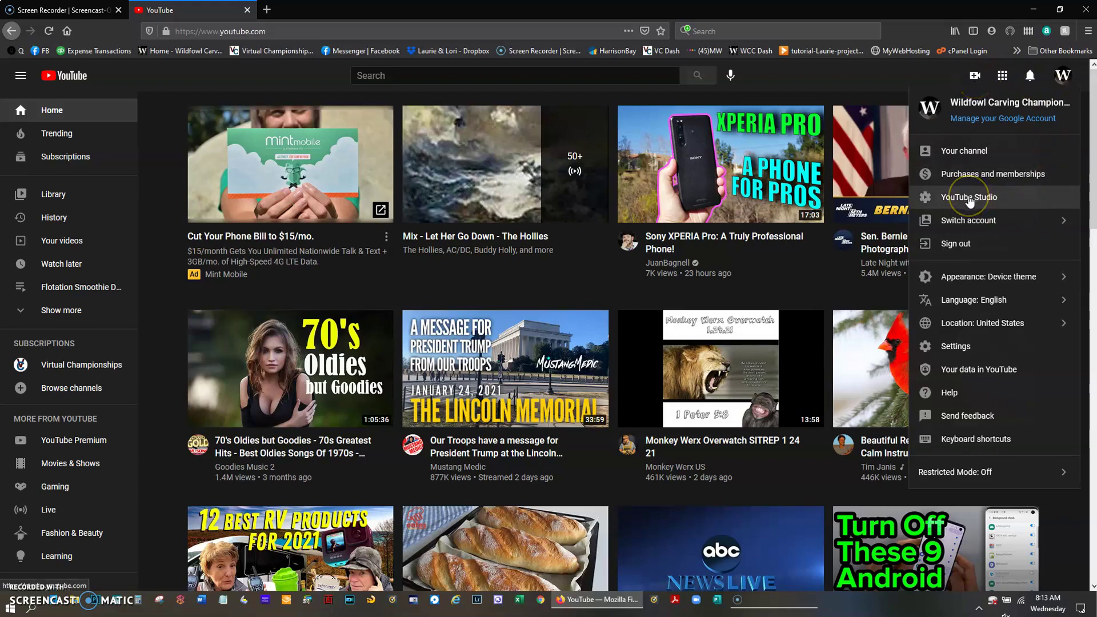
click(969, 198)
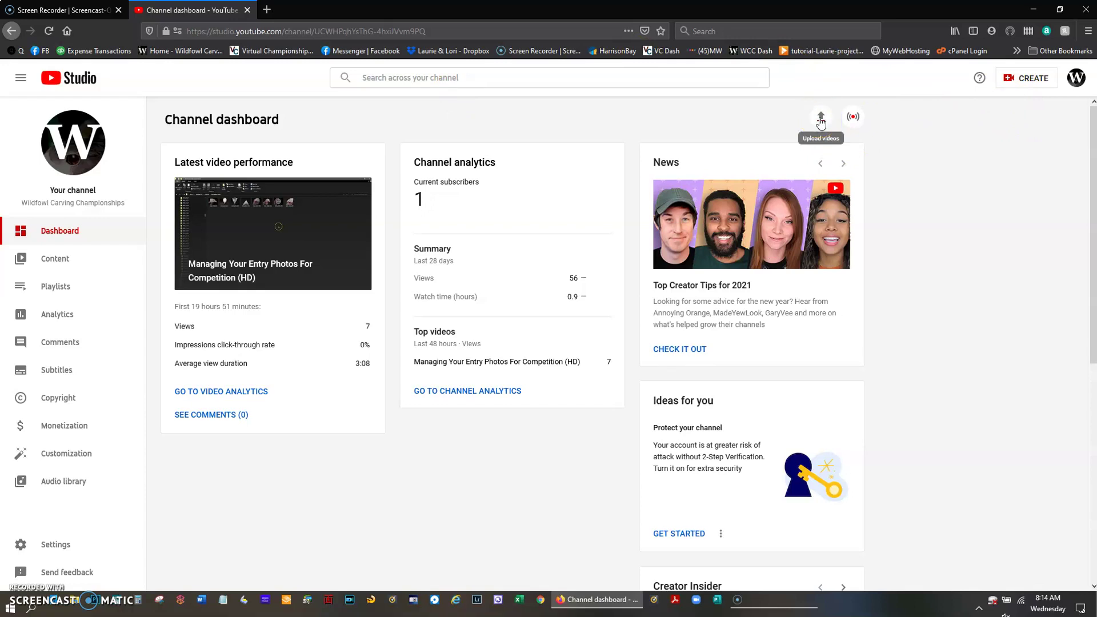
click(1041, 151)
Choose Upload videos from the CREATE menu to bring up the upload dialog and file picker
click(1022, 80)
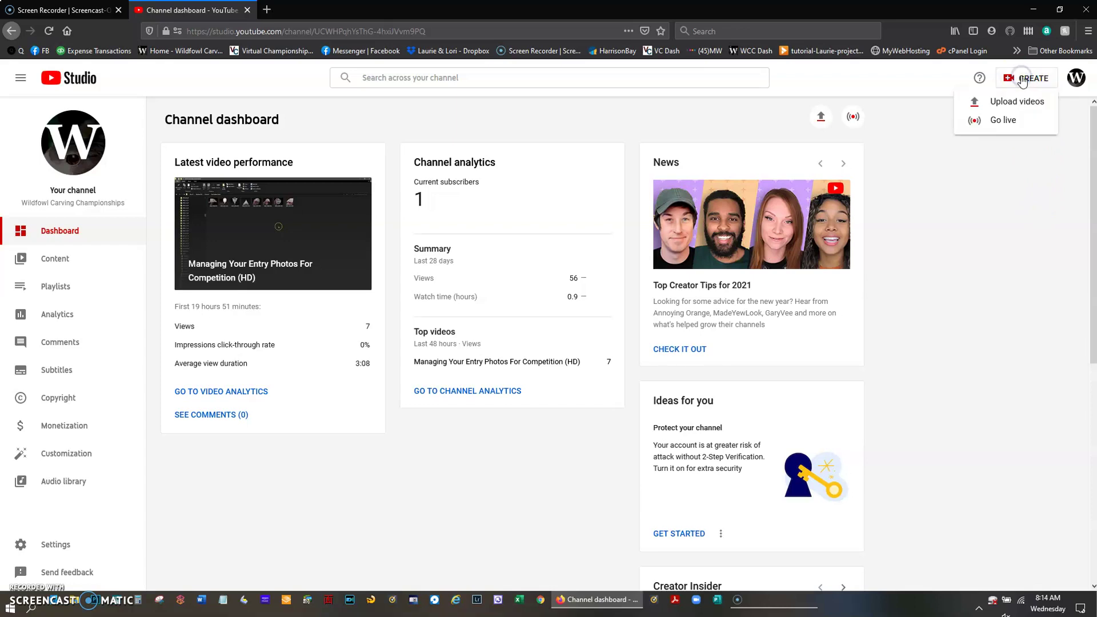
click(1004, 106)
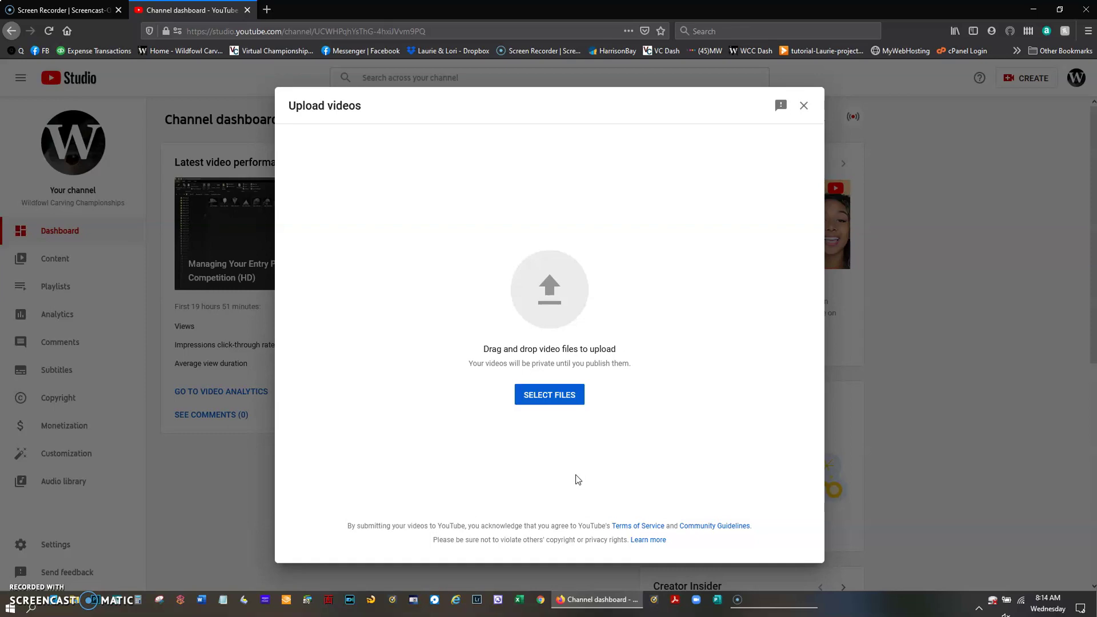
click(549, 473)
Navigate the File Upload dialog to Seagate backup › Video › Any Video Converter › MP4
click(548, 396)
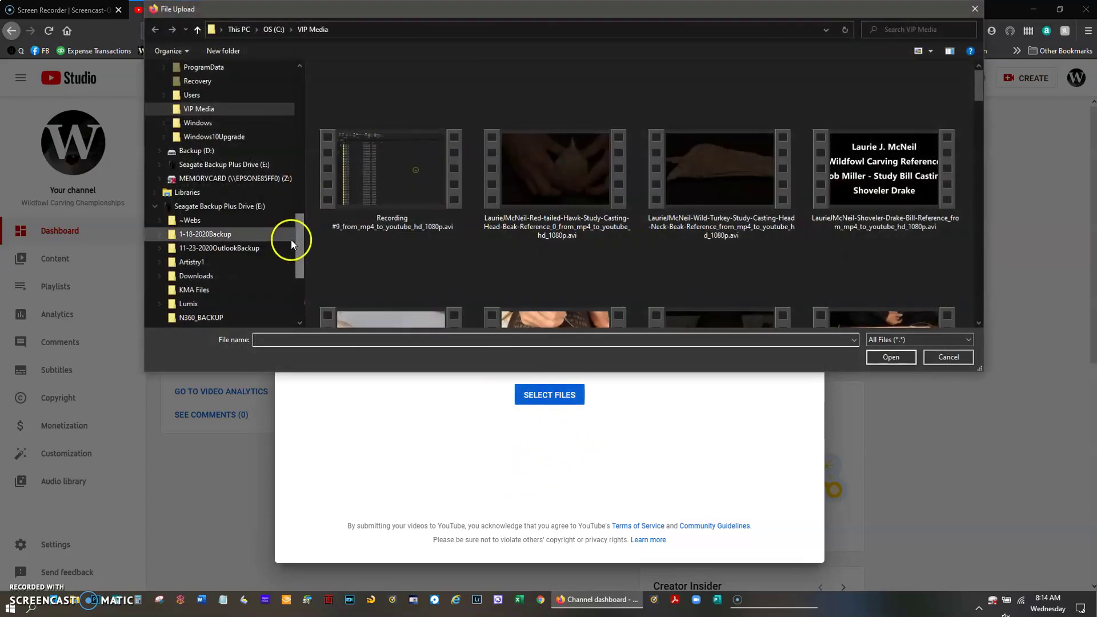
mouse_move(297, 243)
mouse_down()
mouse_move(297, 111)
mouse_move(292, 273)
mouse_up()
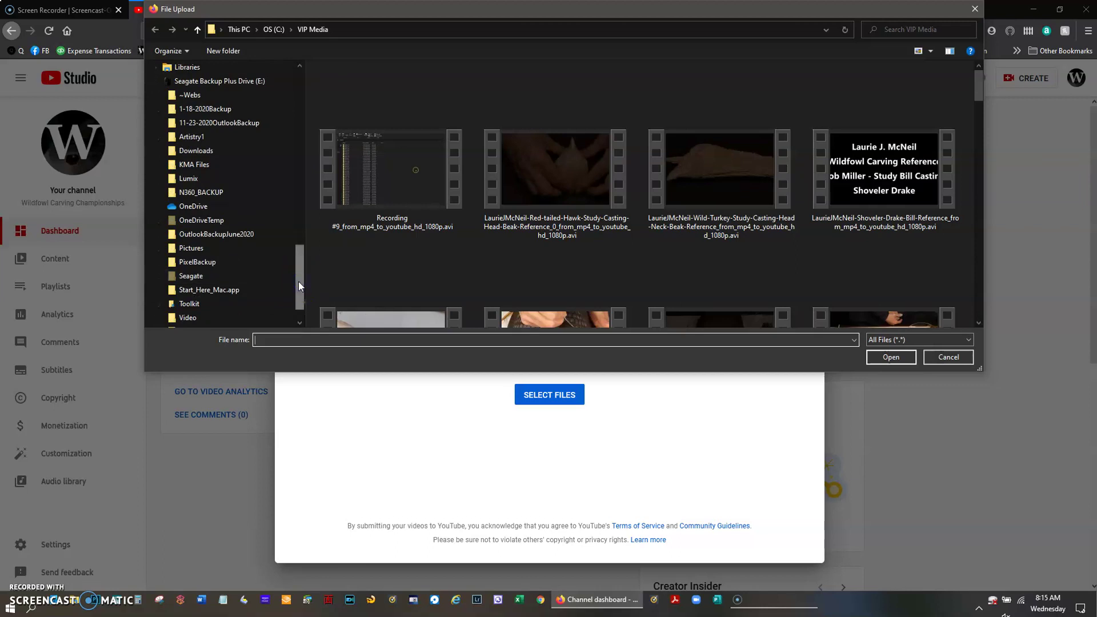
click(160, 248)
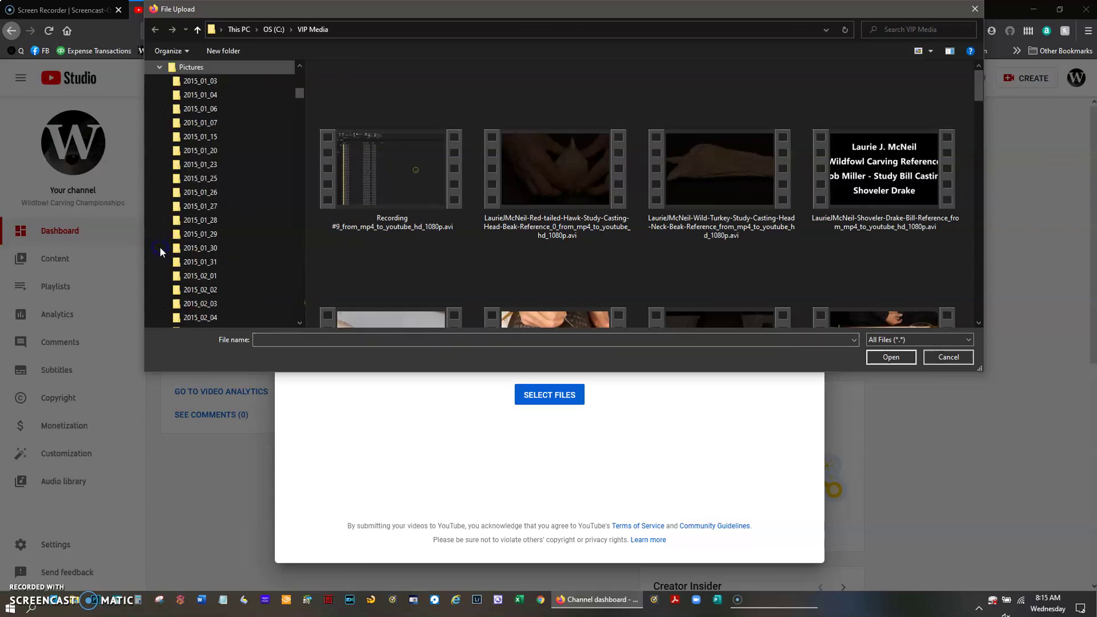
drag(300, 90, 286, 316)
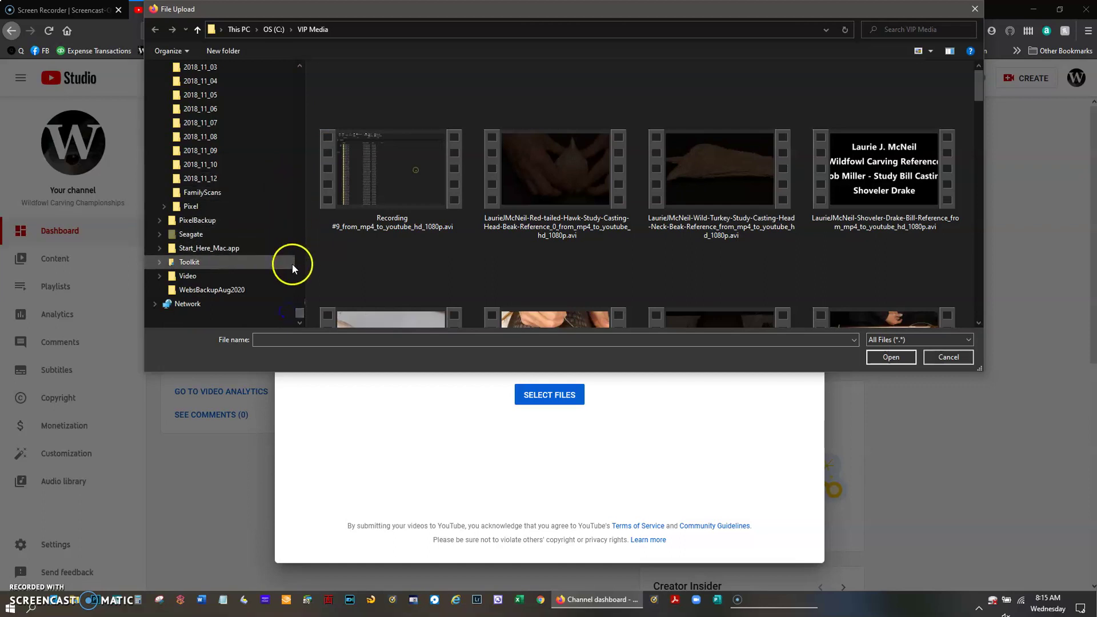
click(160, 275)
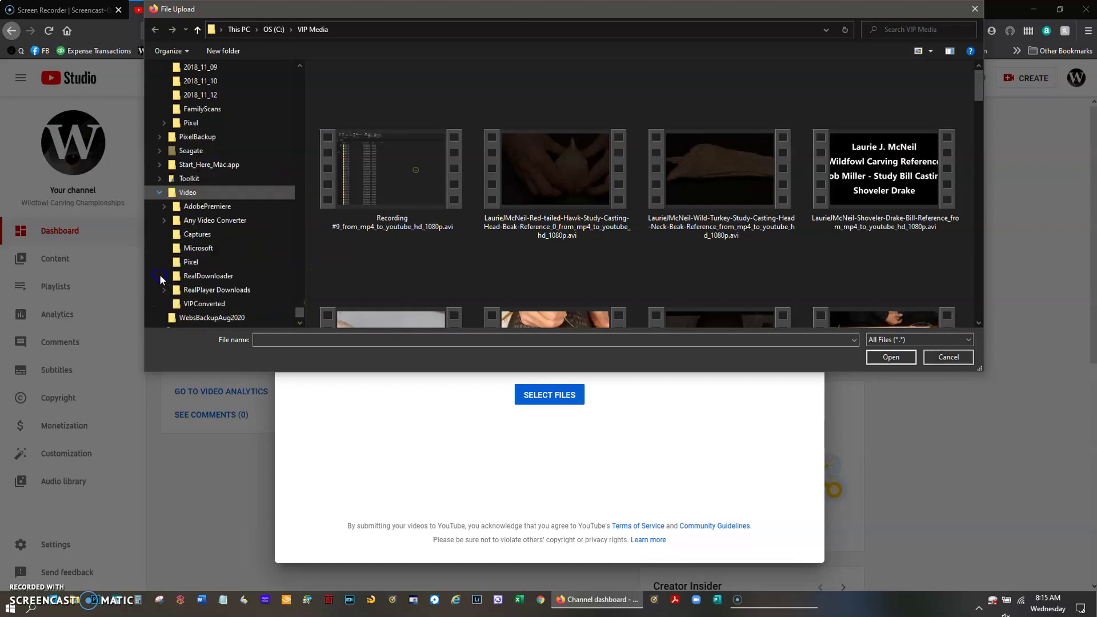
click(164, 220)
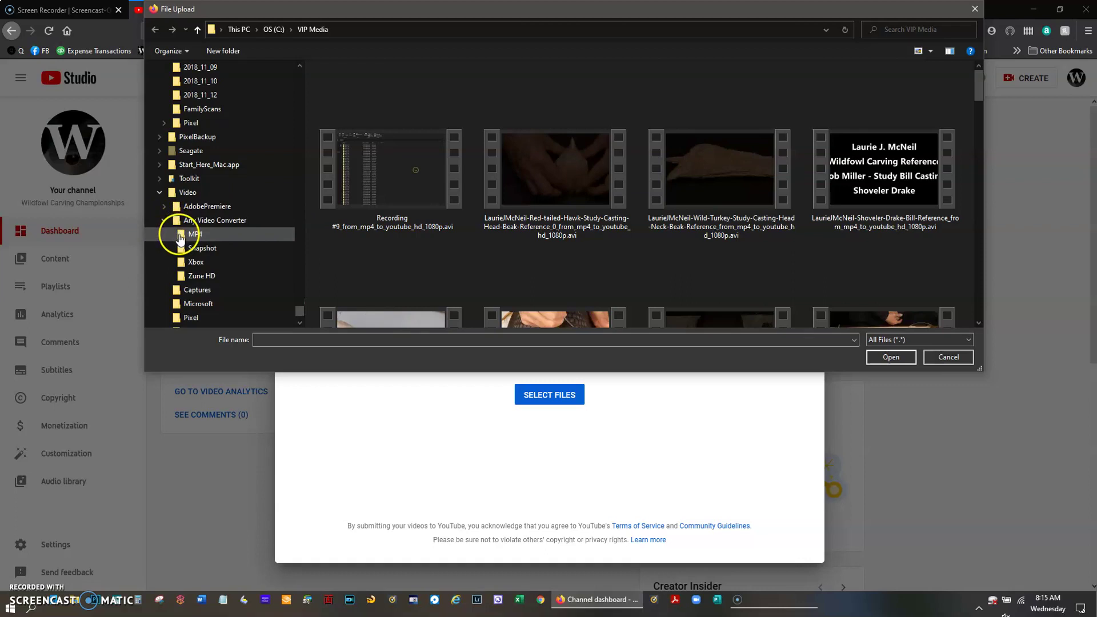
click(179, 237)
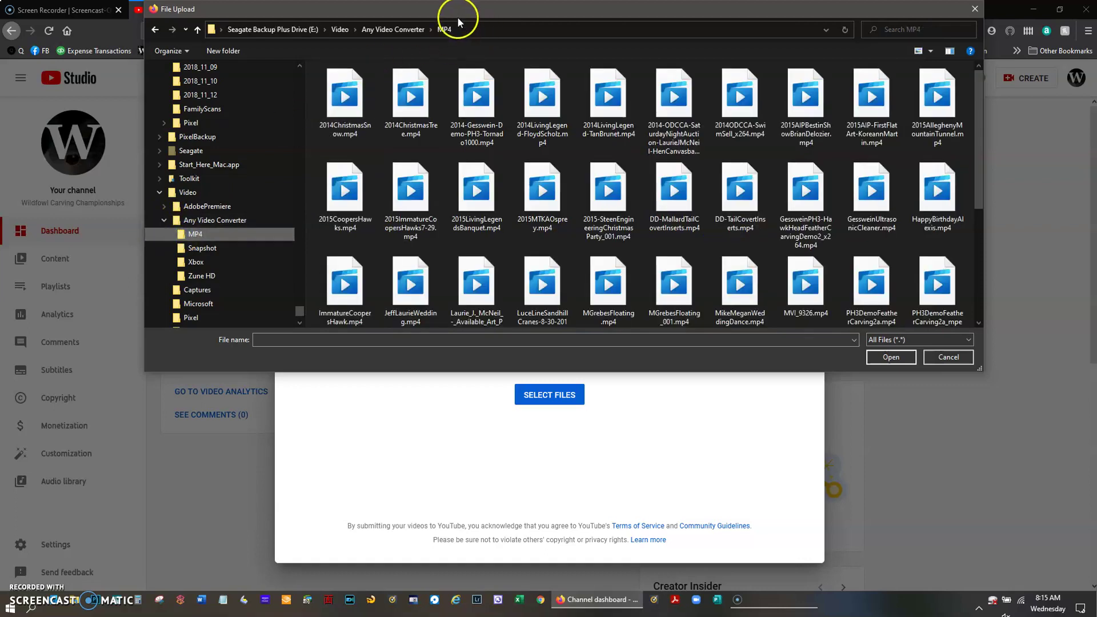
Check details of several MP4 clips, then select 2015MTKAOsprey.mp4
click(347, 92)
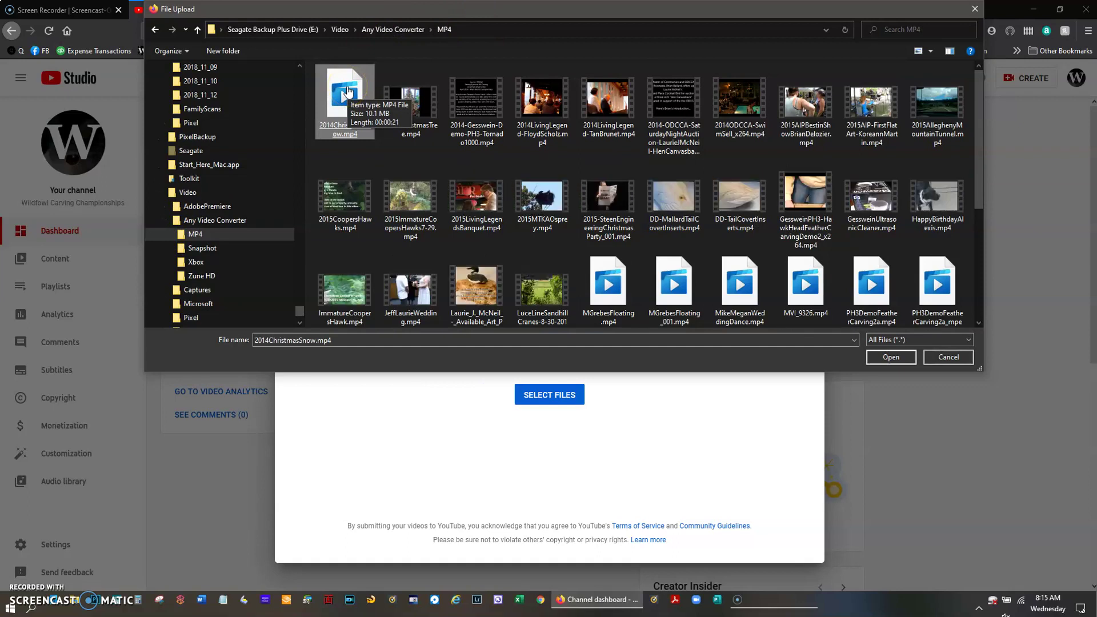
click(417, 77)
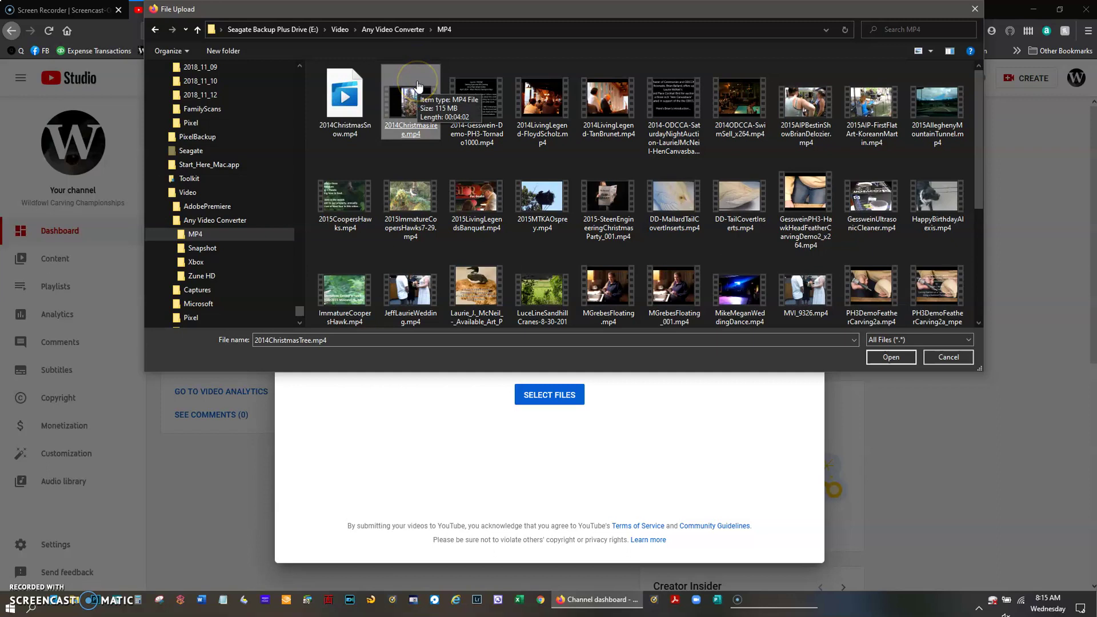
click(417, 85)
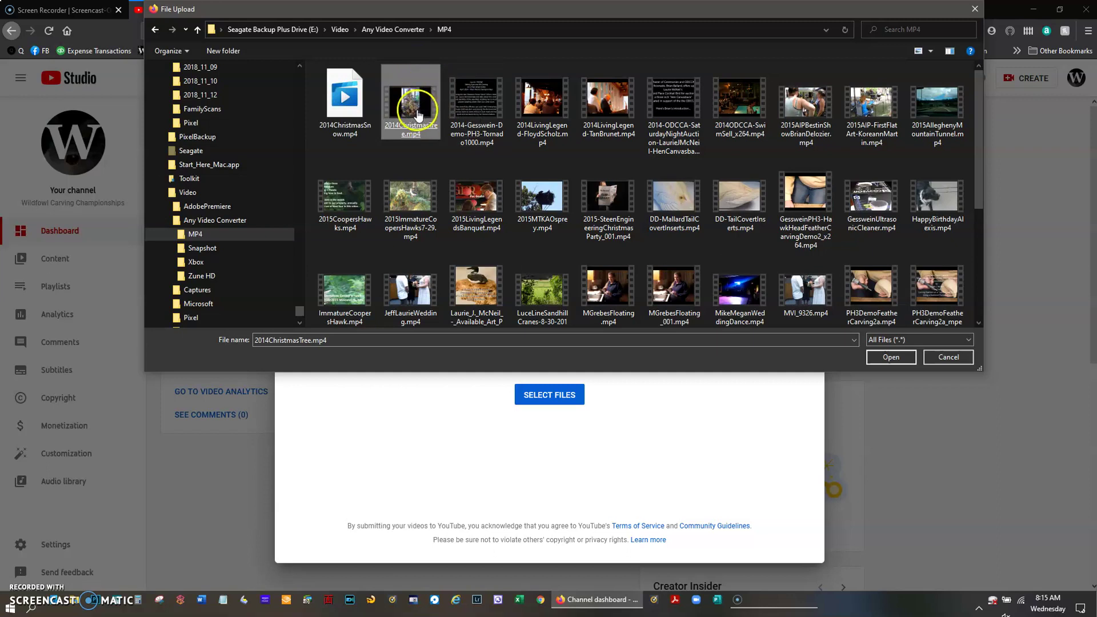
click(459, 104)
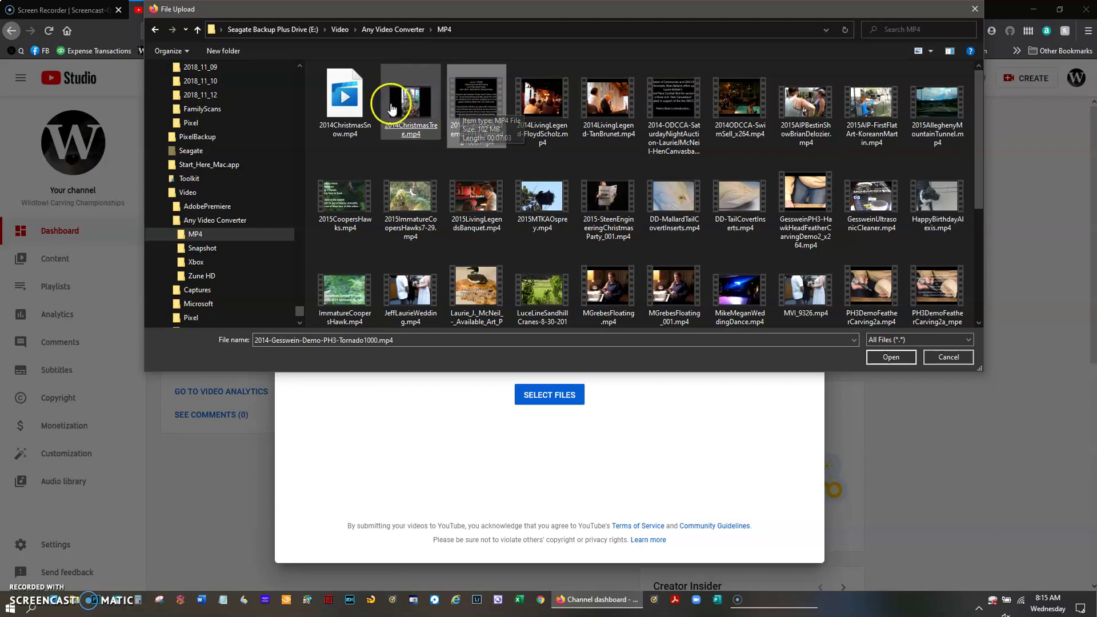
click(352, 215)
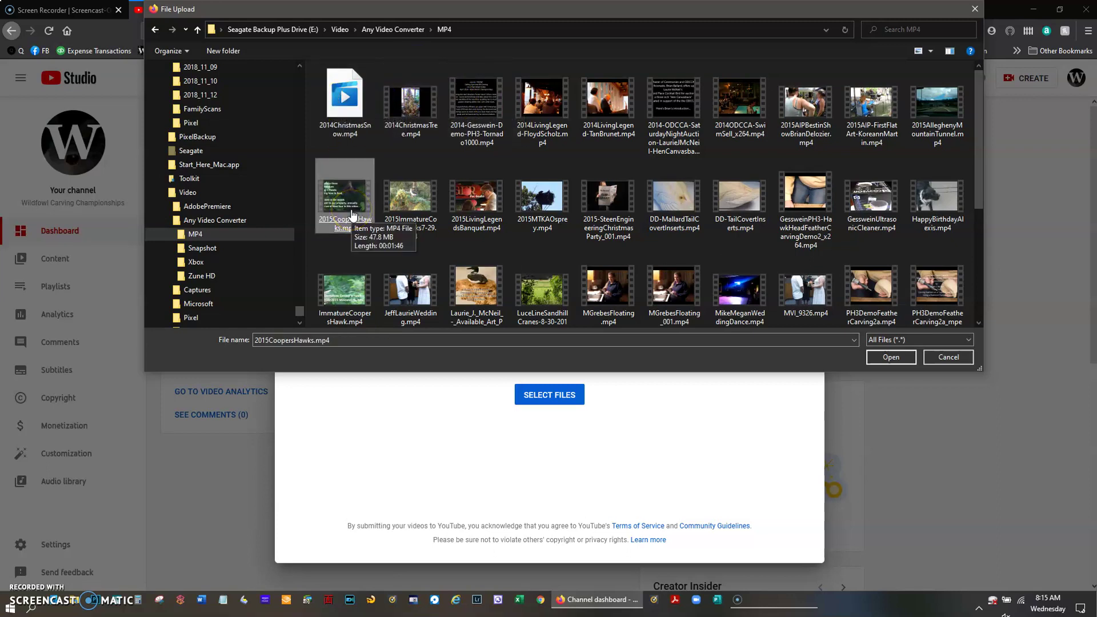
click(582, 116)
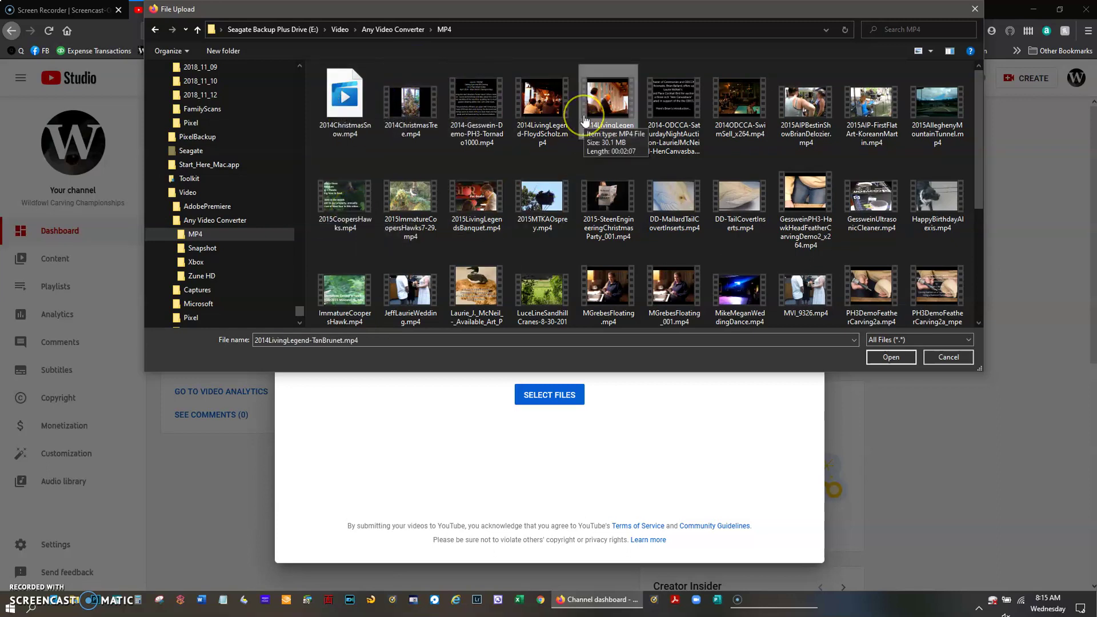
click(725, 105)
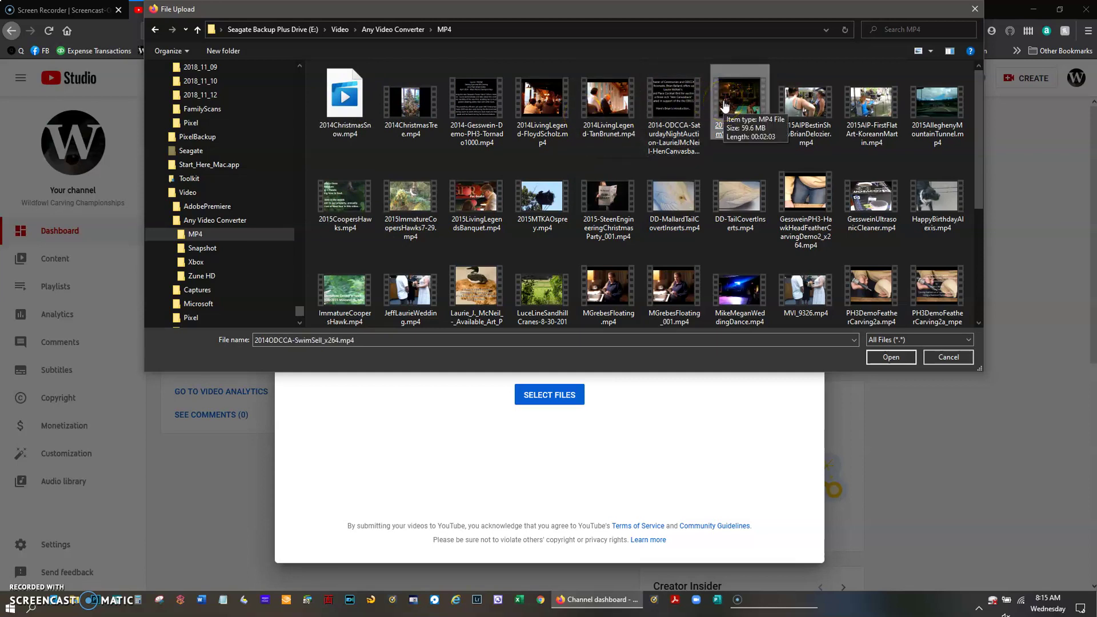
click(795, 106)
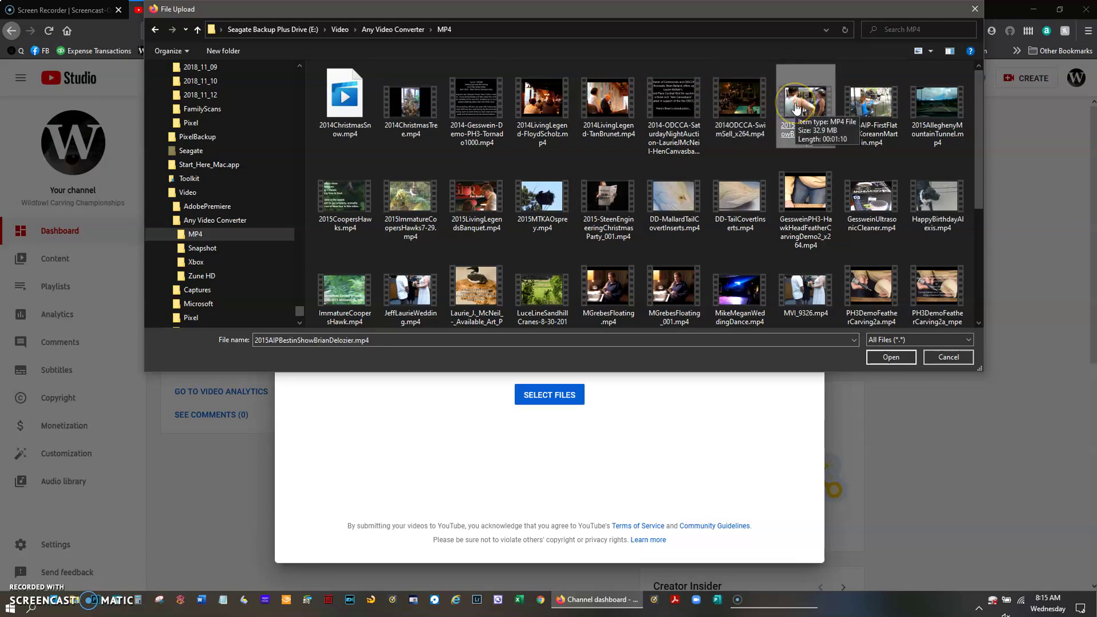
click(867, 102)
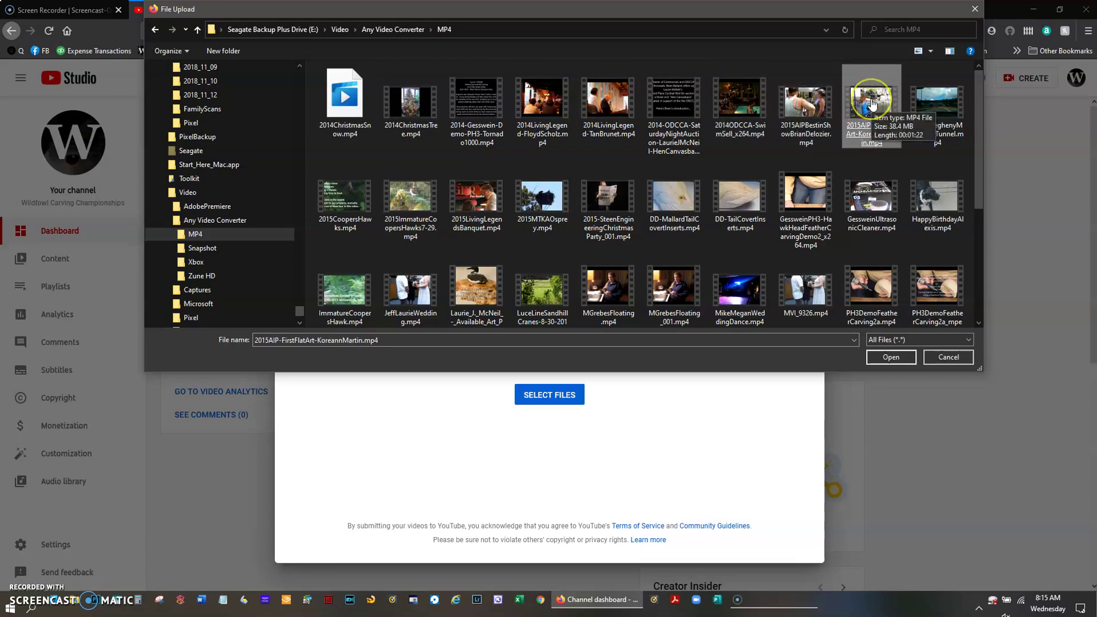
click(920, 102)
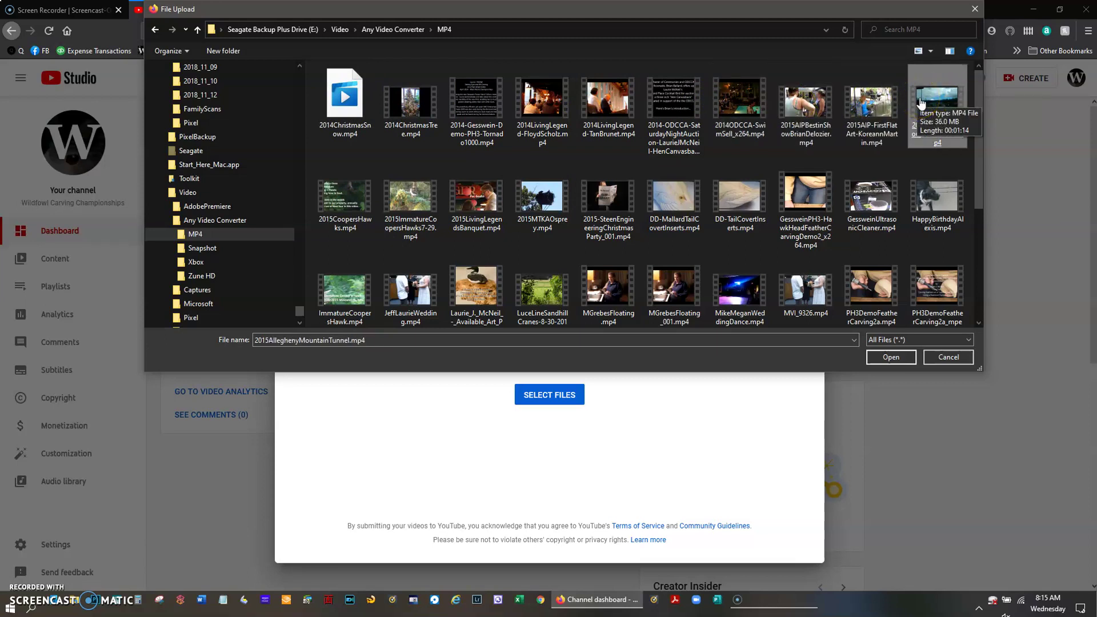
click(538, 227)
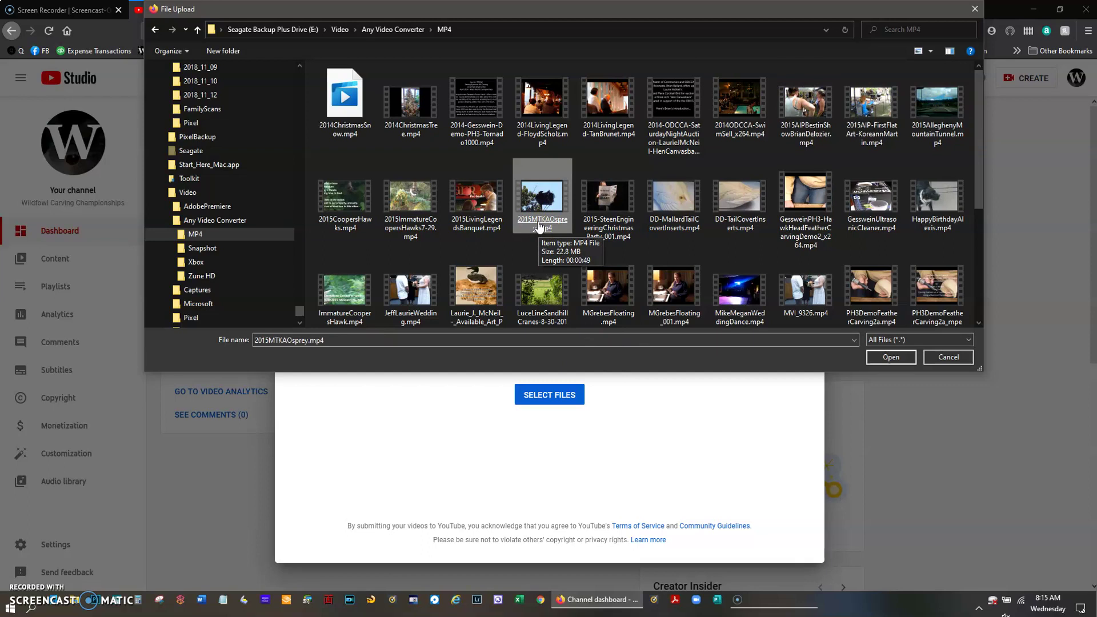
Upload 2015MTKAOsprey.mp4 and select its pre-filled title text
double_click(539, 227)
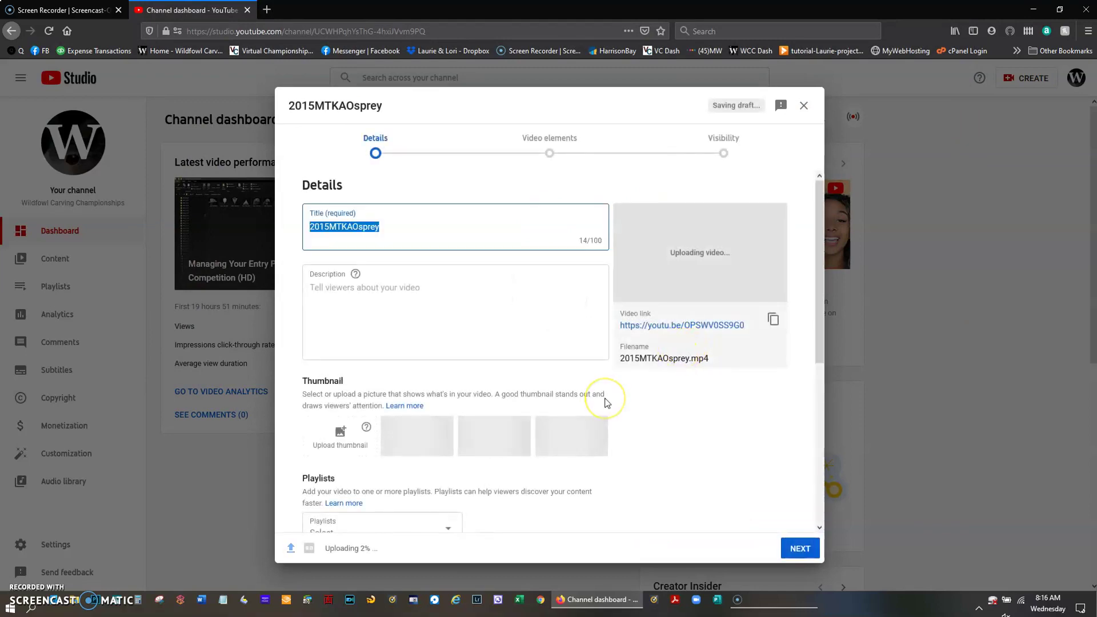
click(388, 227)
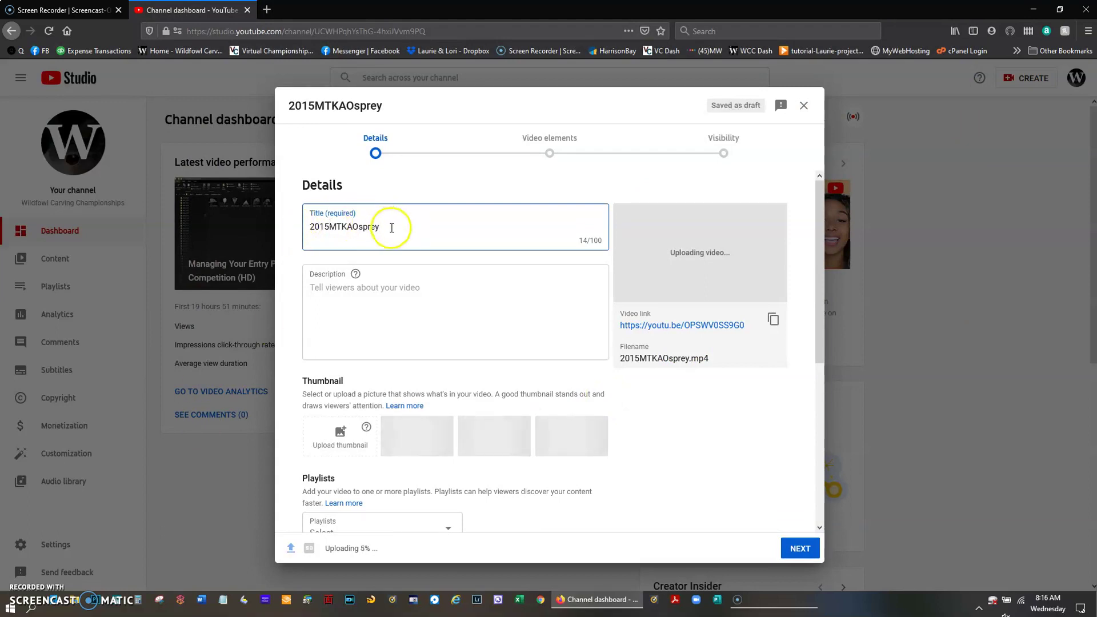
drag(384, 228, 284, 232)
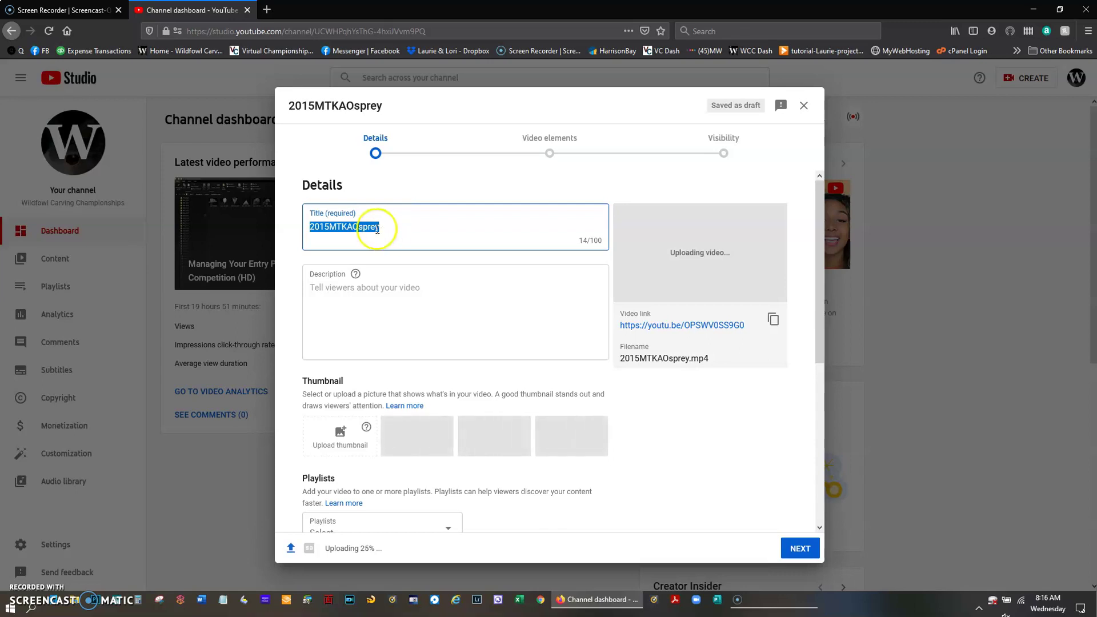
Change the video title to '2015 Minnetonka, MN Osprey Nest'
click(330, 227)
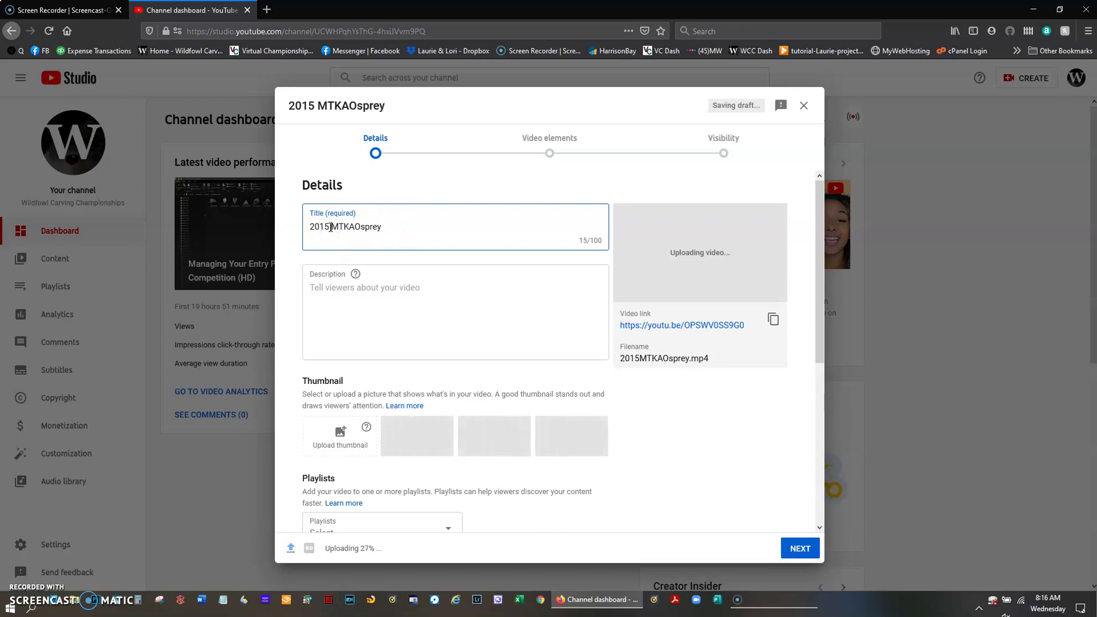
click(342, 221)
text(inne)
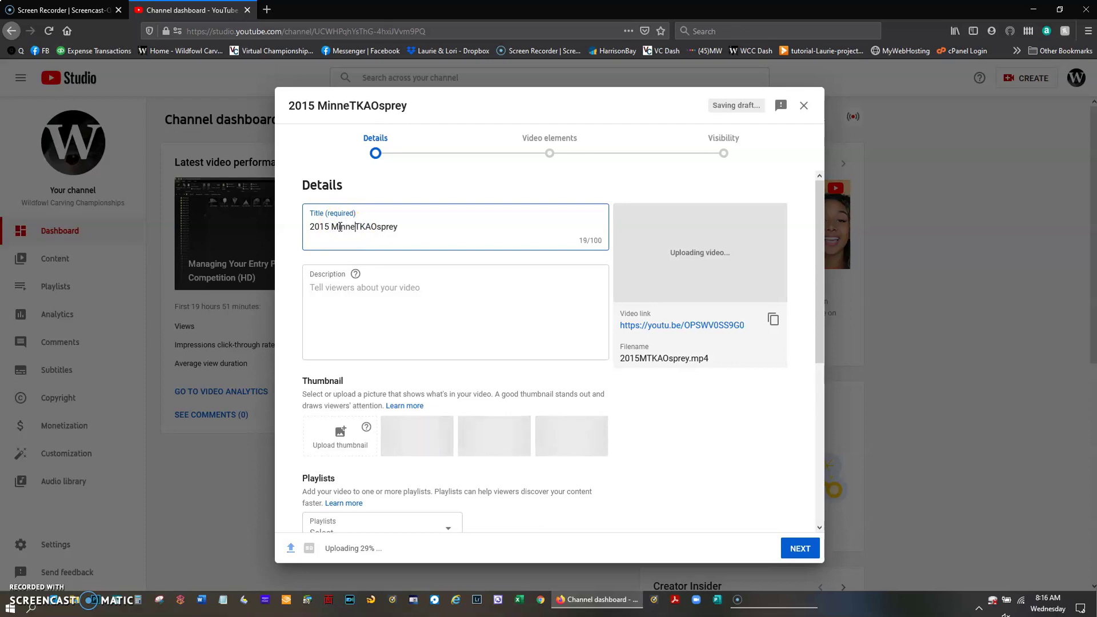
text(tonka)
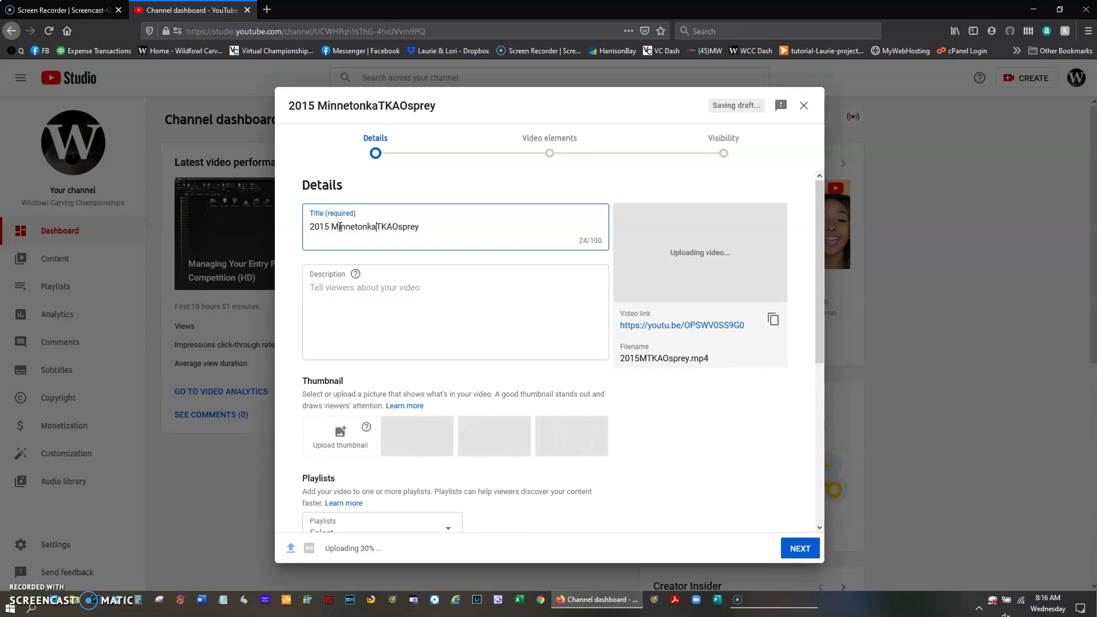
text(, M)
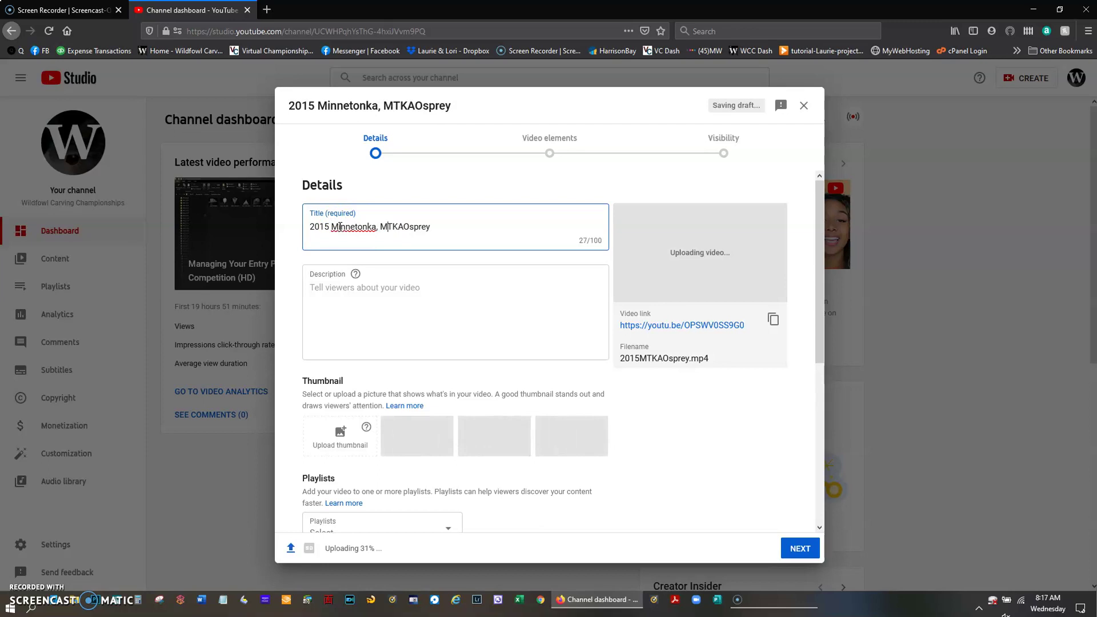
text(N)
key(Delete)
key(Delete)
key(Delete)
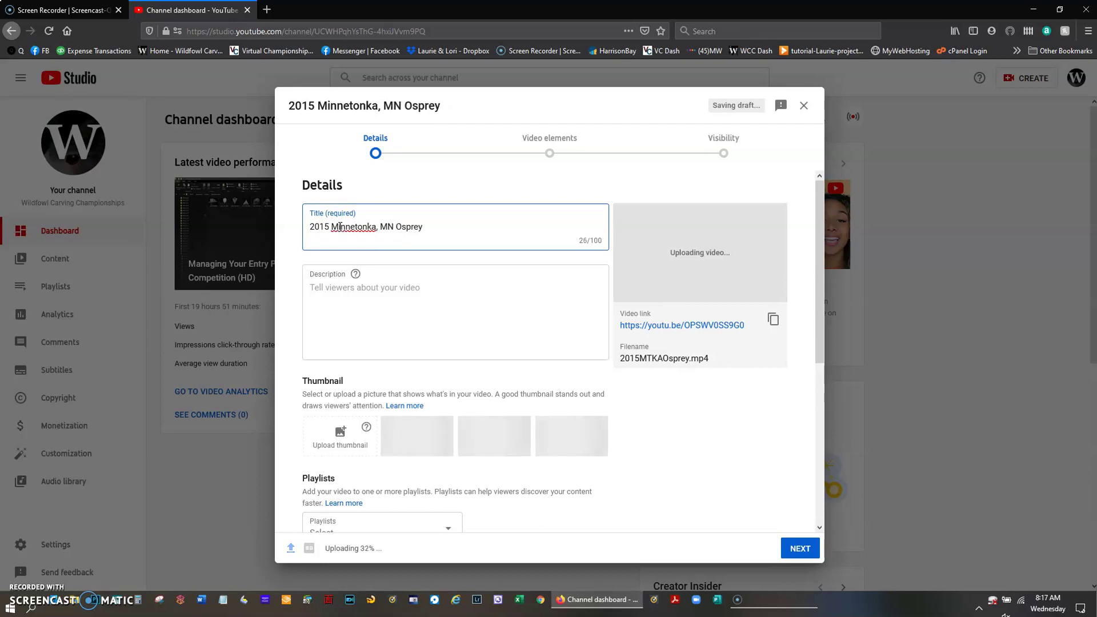
click(432, 226)
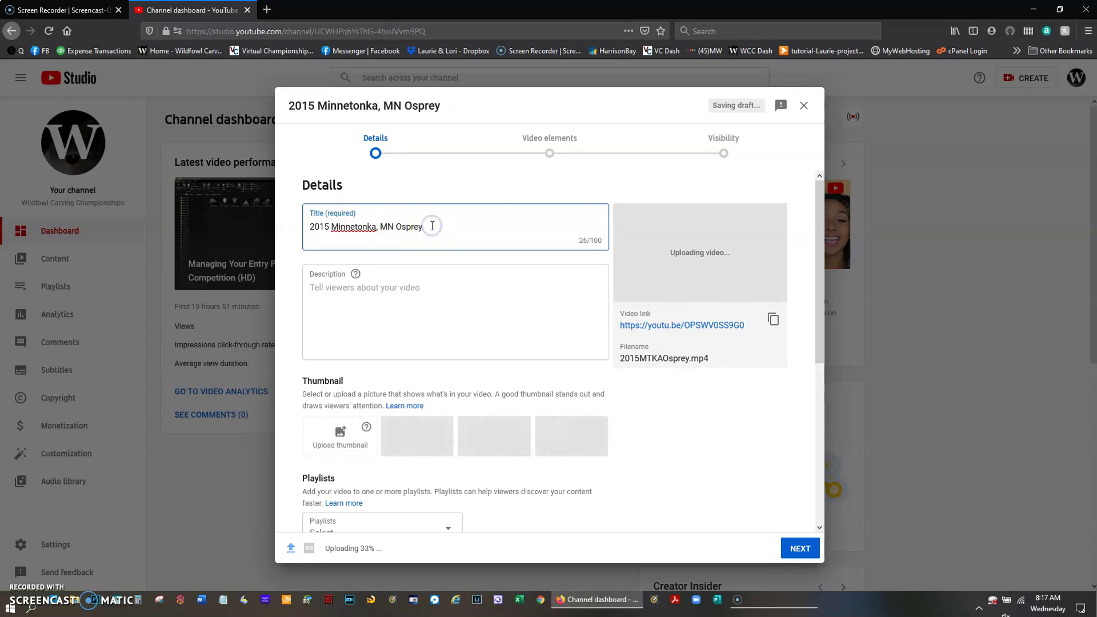
text( Nest)
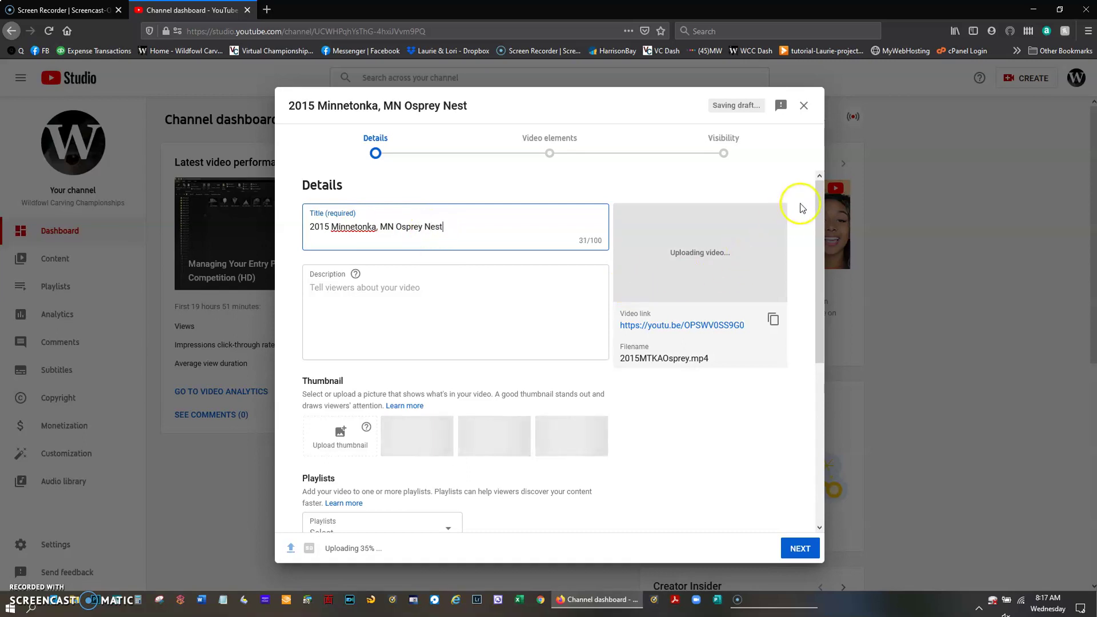
drag(818, 197, 818, 221)
Write a description about an Osprey nest seen driving into Minnetonka, fixing 'oprey' to 'Osprey'
click(382, 249)
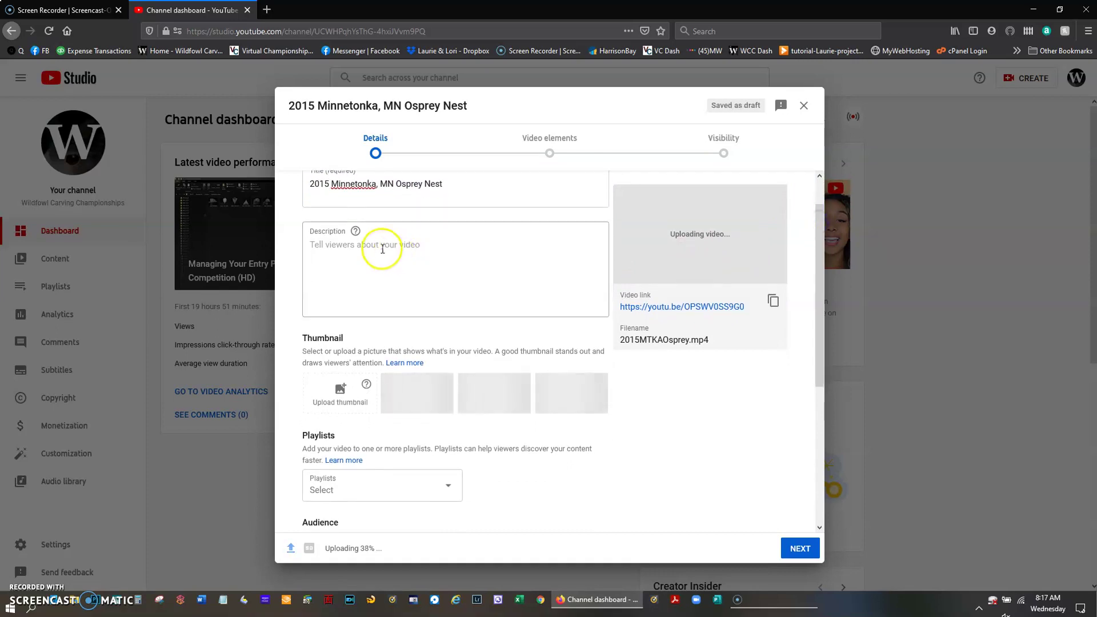
text(T)
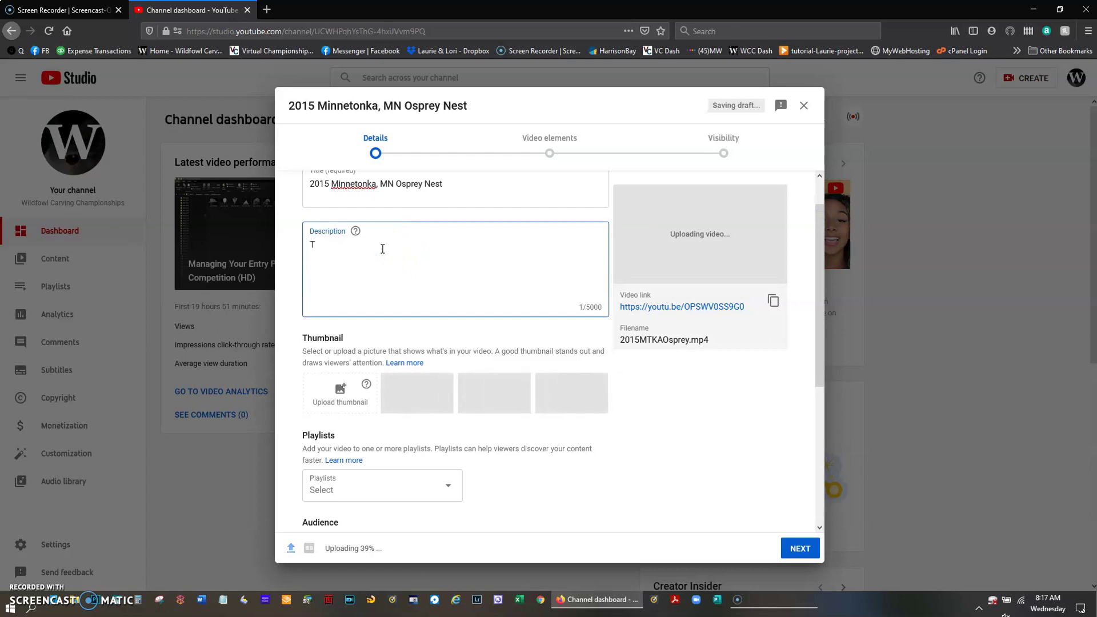
text(his is an op)
text(rey)
key(BackSpace)
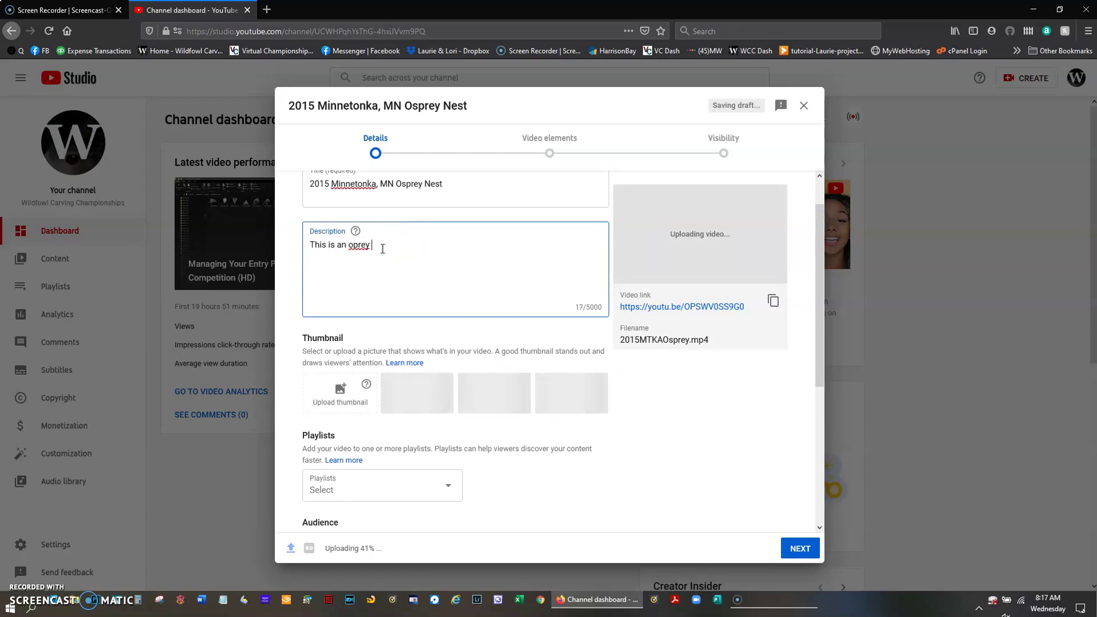
text(st we)
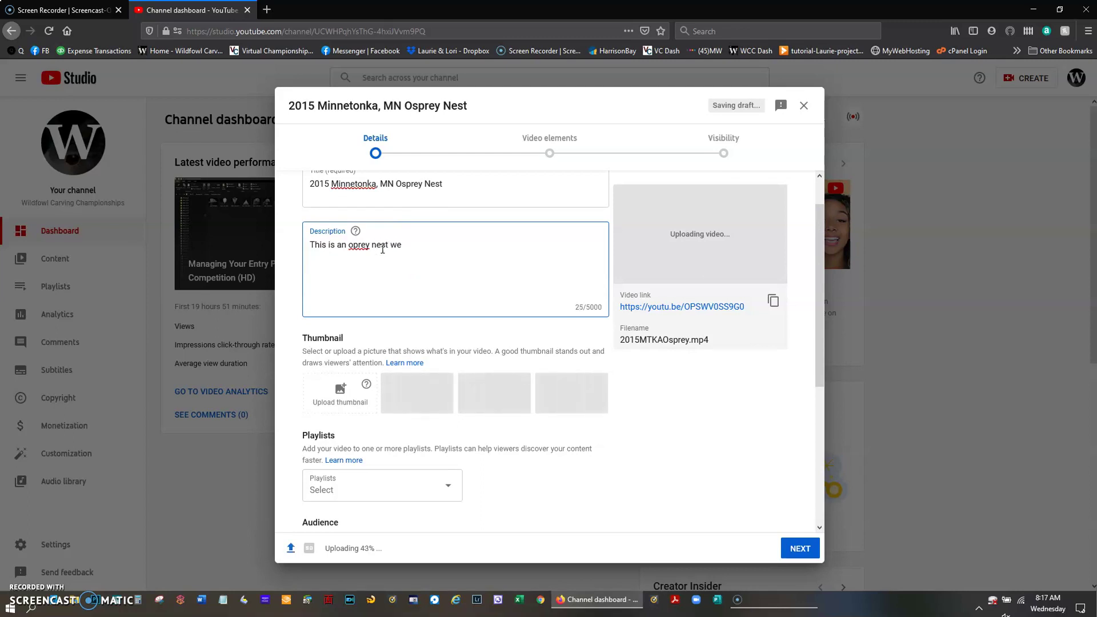
text(saw drivi)
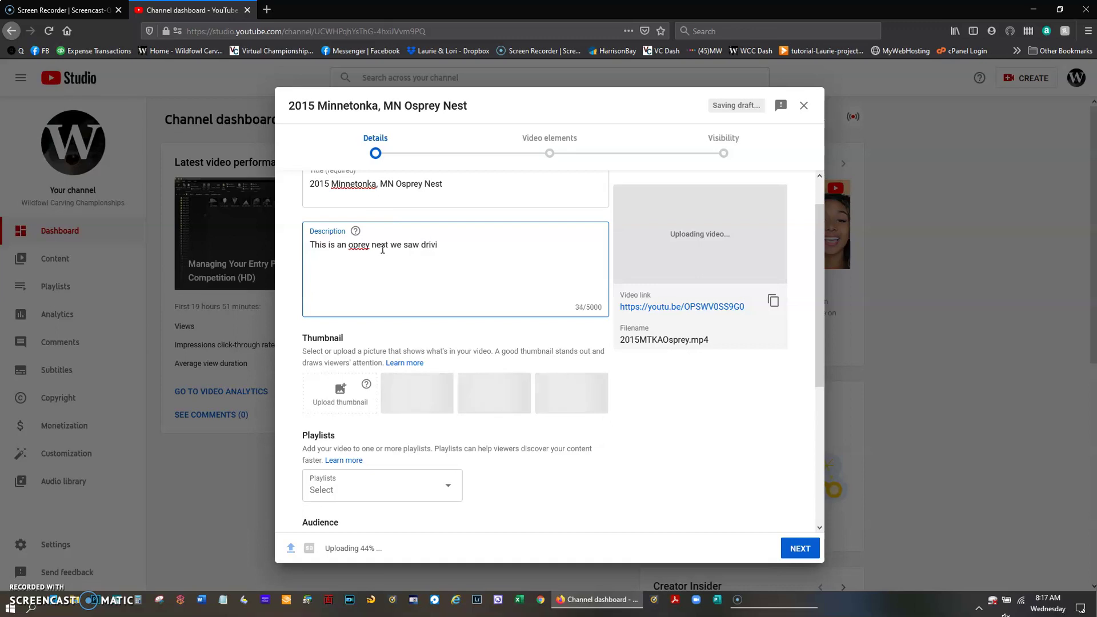
text(ng into Mi)
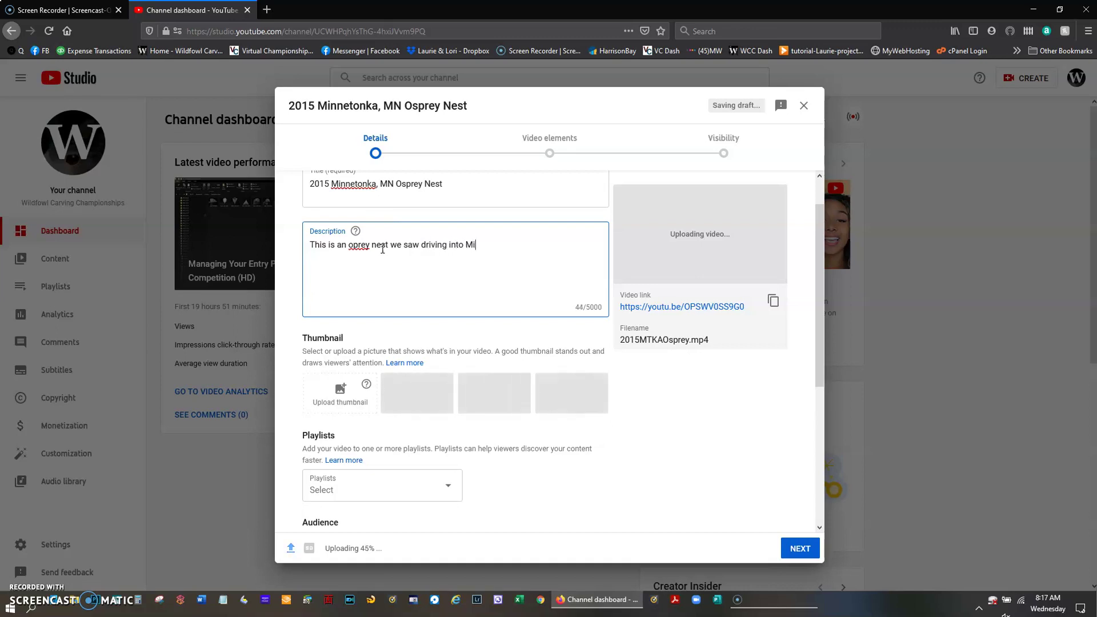
text(nneto)
text(tonka)
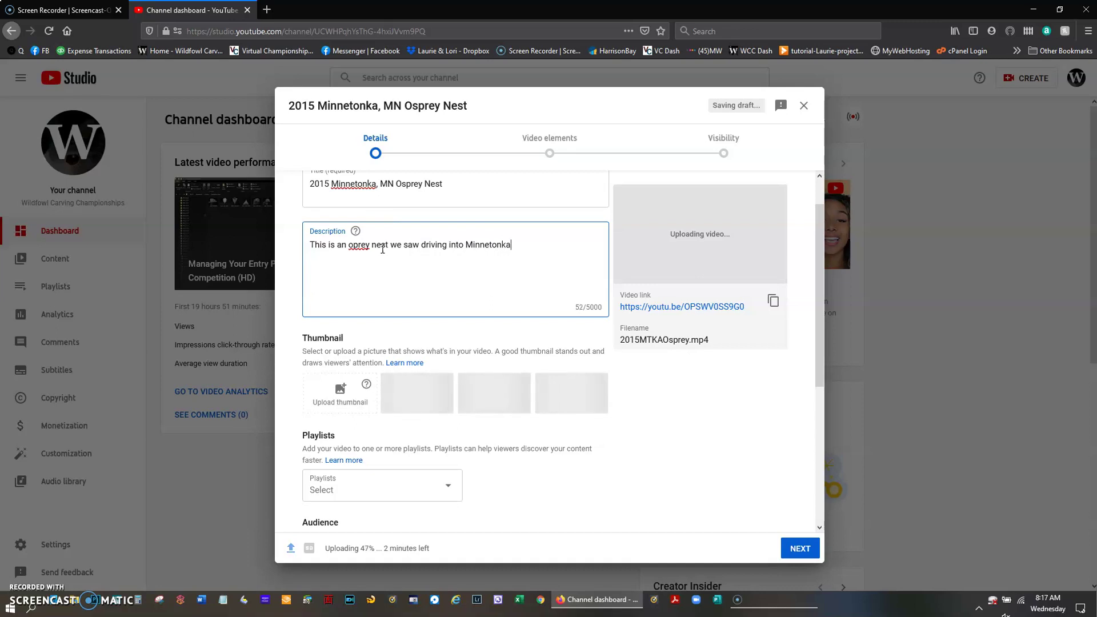
text( t)
text(he othe)
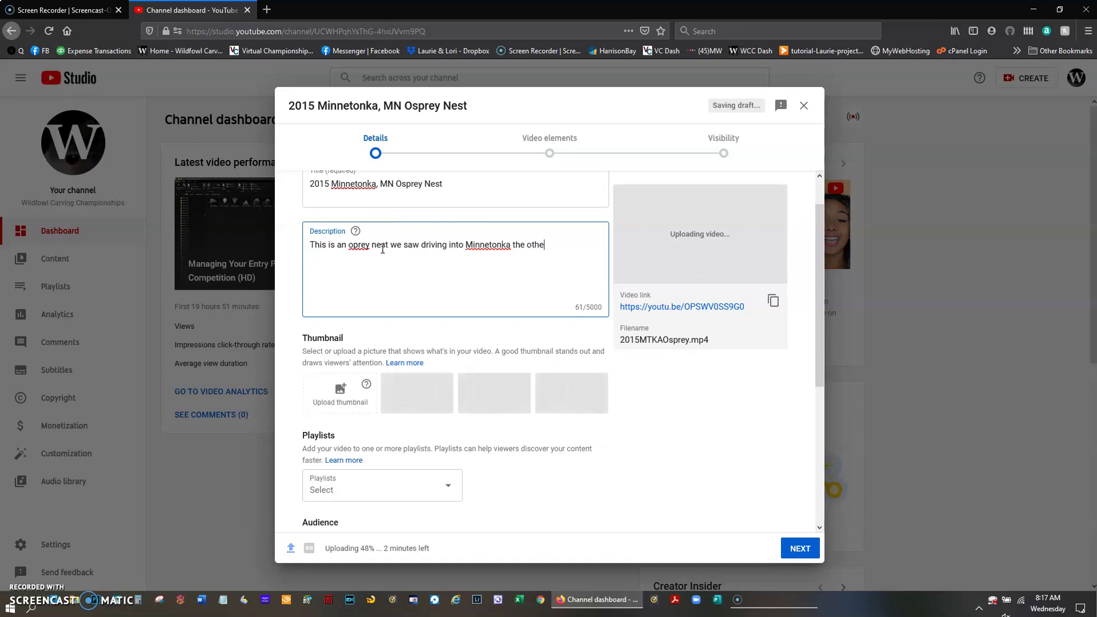
text(day.)
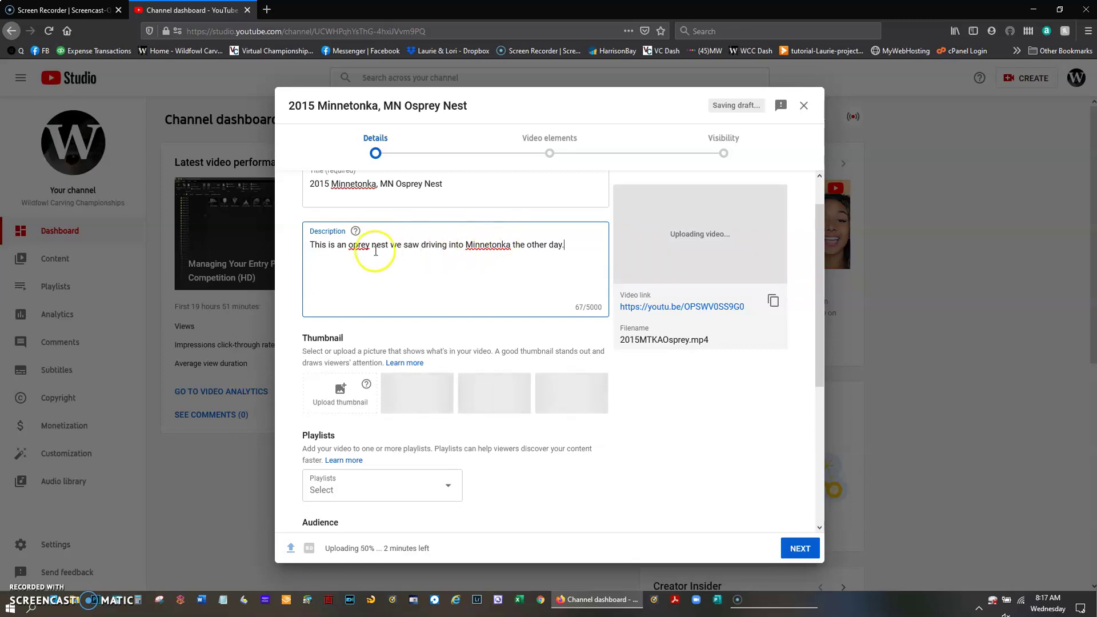
click(352, 244)
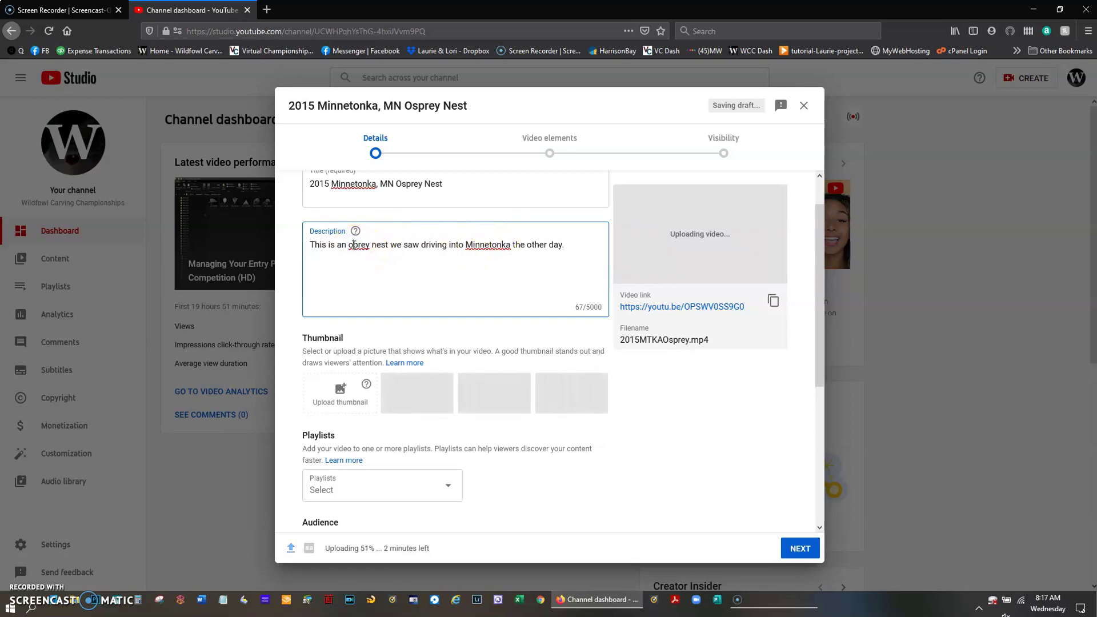
text(s)
key(Left)
key(BackSpace)
text(O)
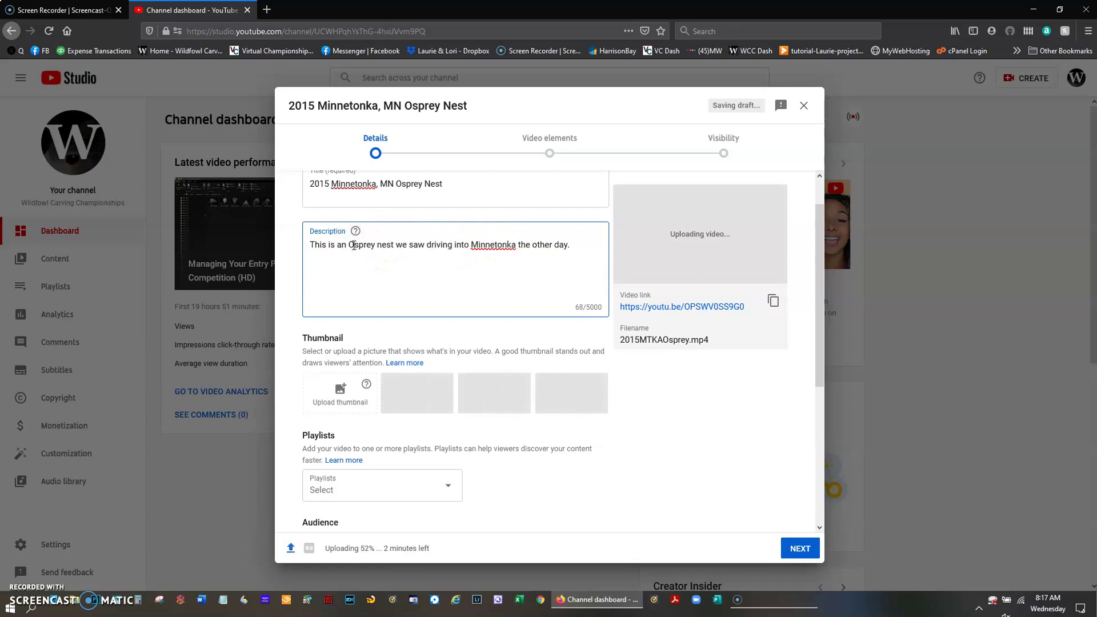
click(495, 246)
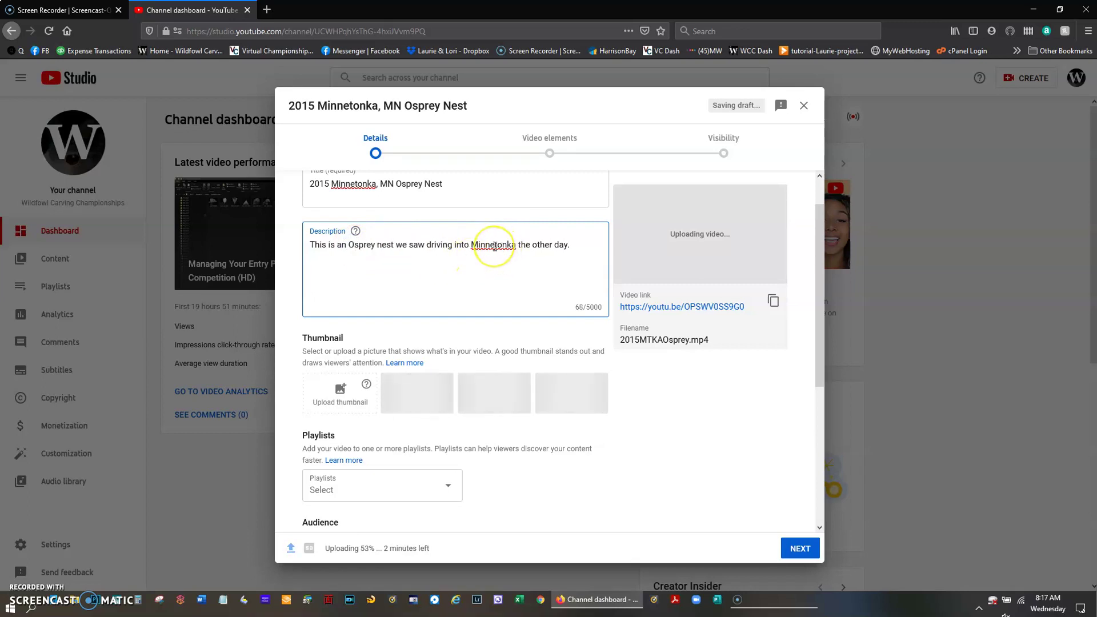
Add Minnetonka to the spelling dictionary via its right-click menu
right_click(494, 246)
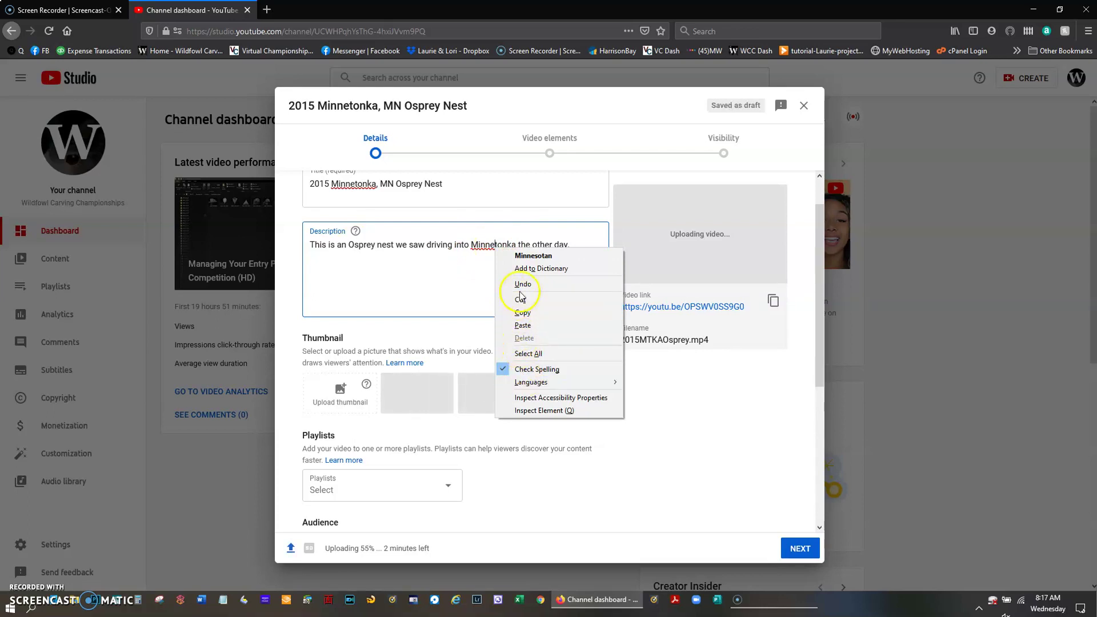
click(532, 268)
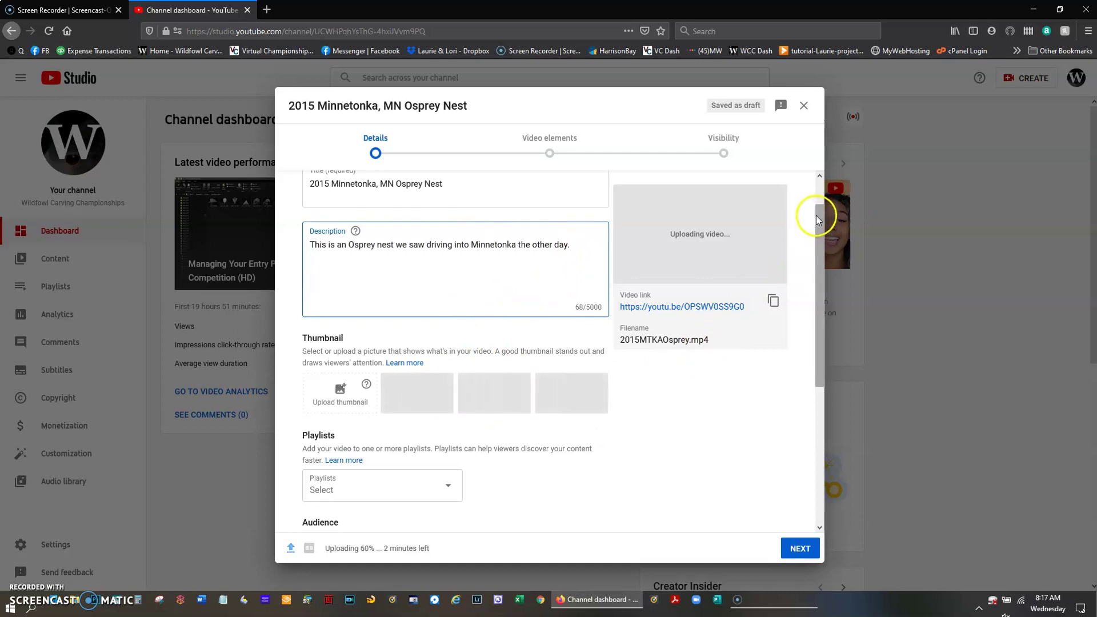
Set Audience to 'No, it's not made for kids' and expand More options and Age restriction
drag(818, 213, 811, 352)
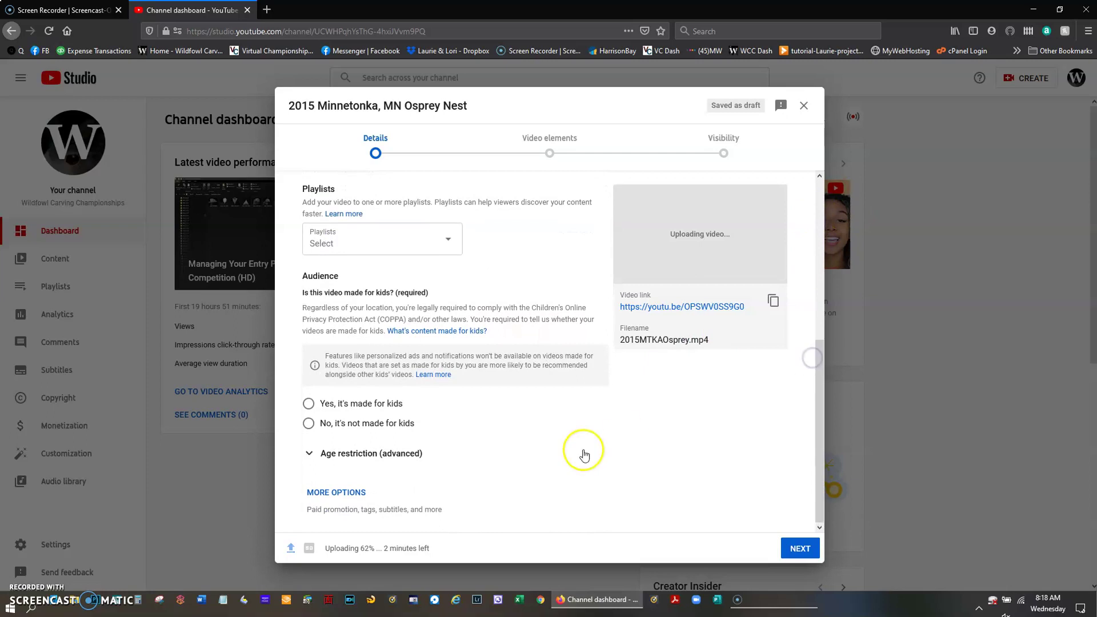
click(309, 429)
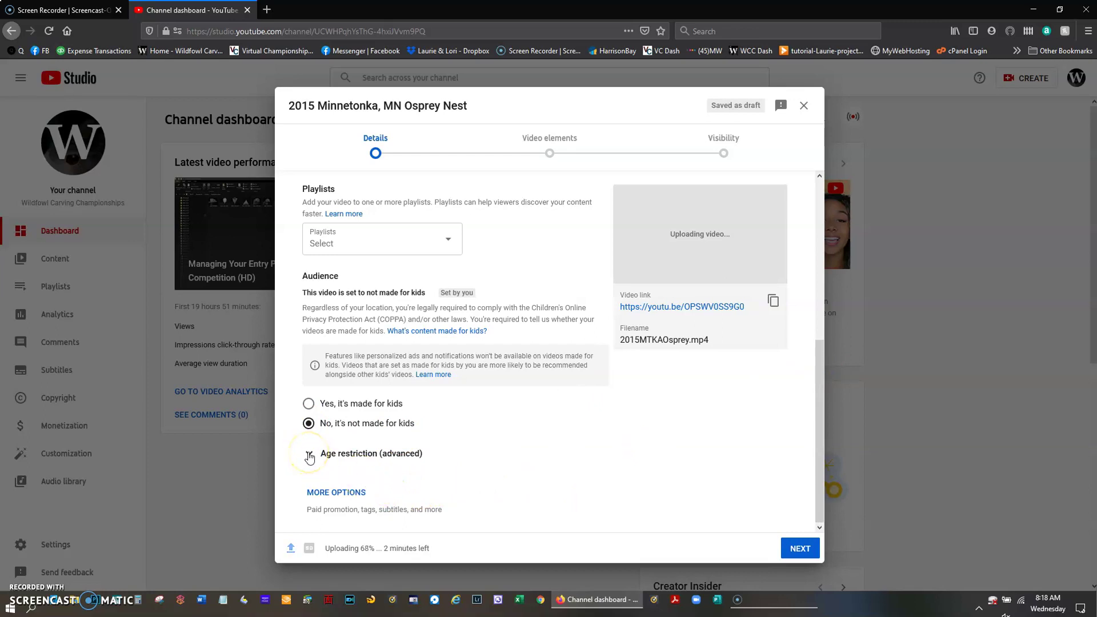
click(330, 494)
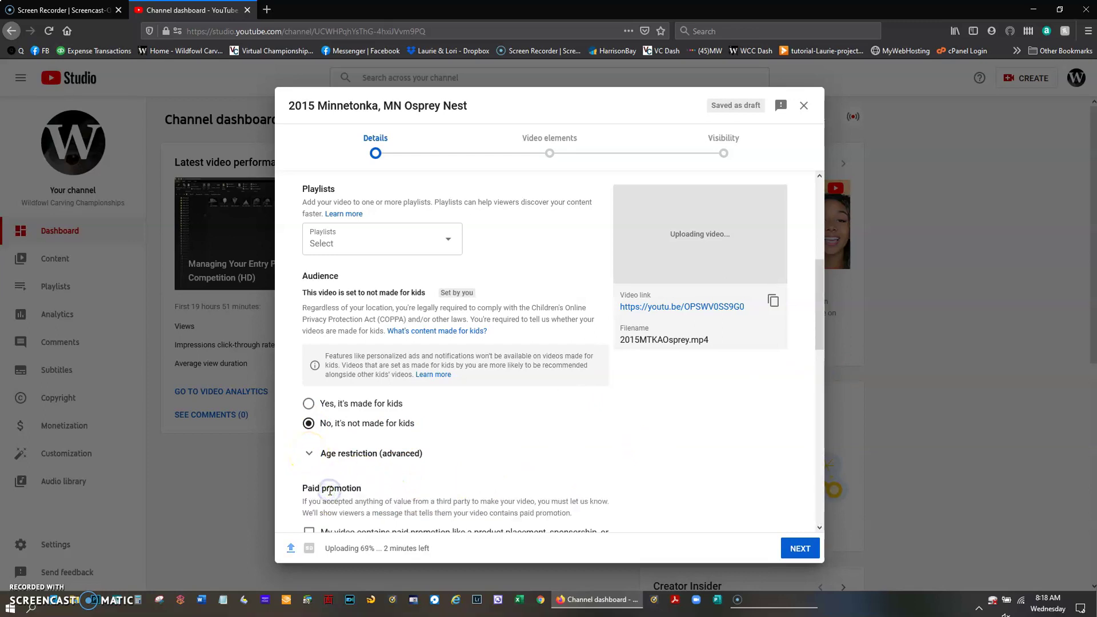
click(309, 453)
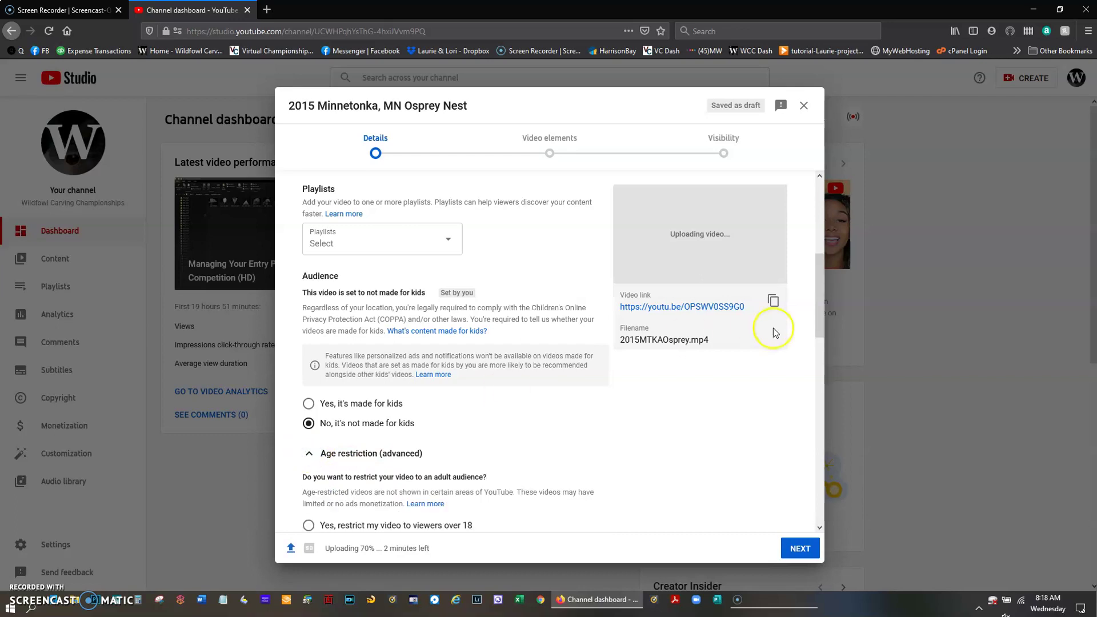
drag(818, 290, 824, 368)
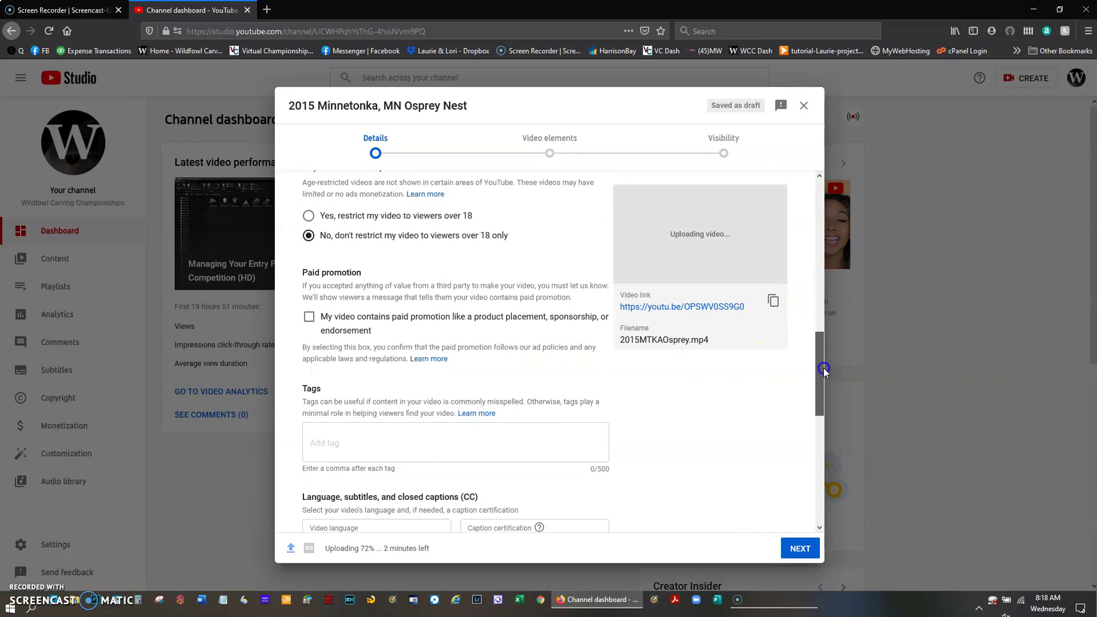
drag(824, 369, 824, 373)
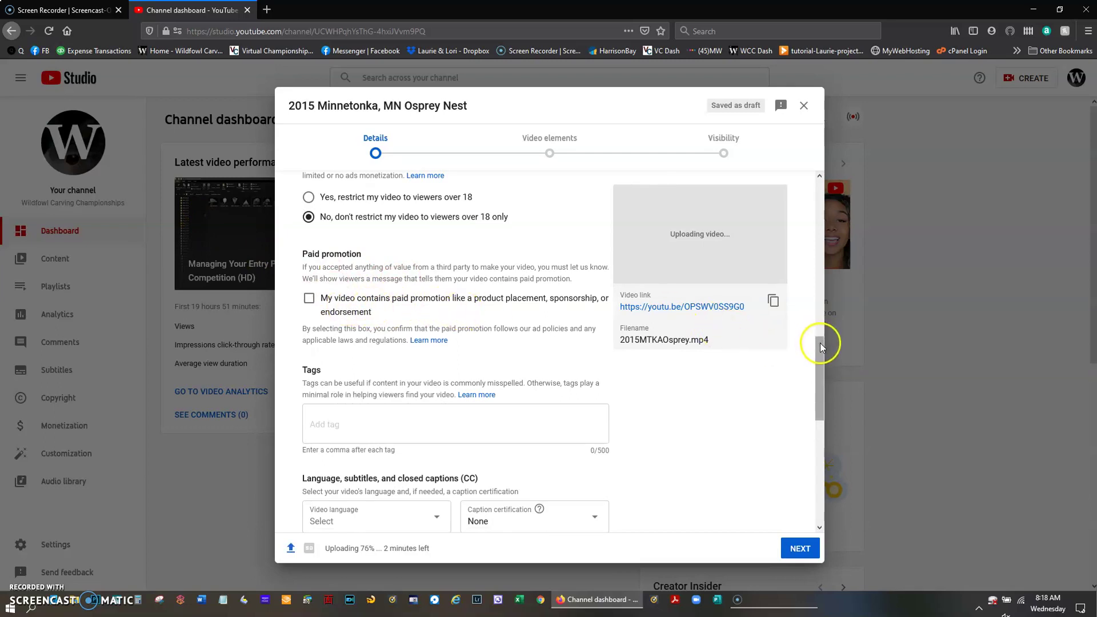
drag(820, 337, 821, 376)
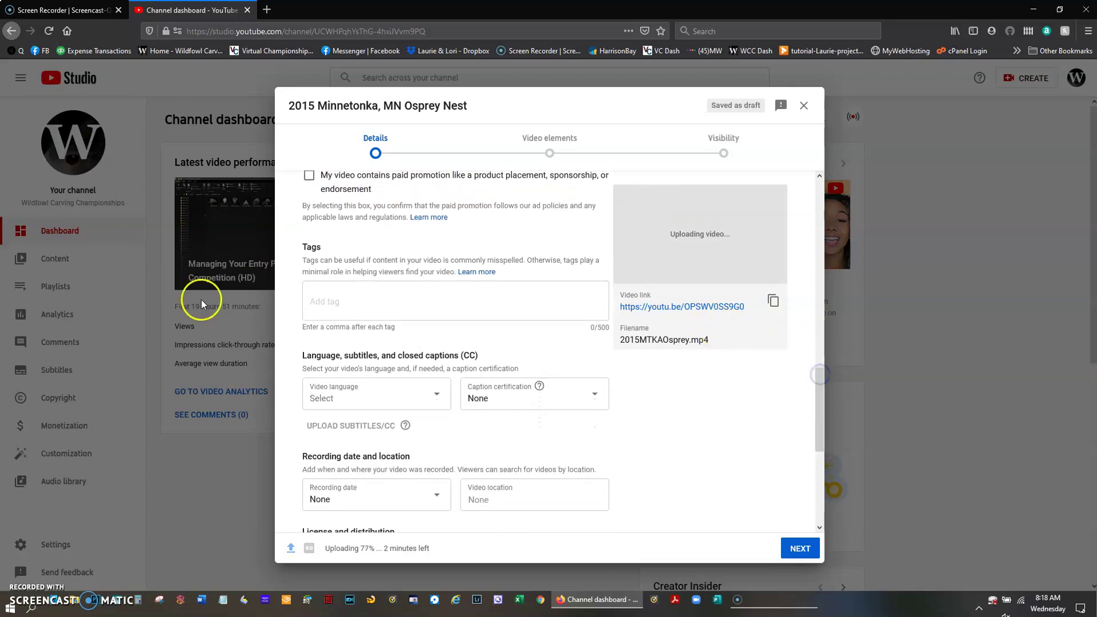
Enter the tags Osprey Nest, Minnetonka and Minnesota in the Tags field
click(327, 299)
text(Osprey Nest)
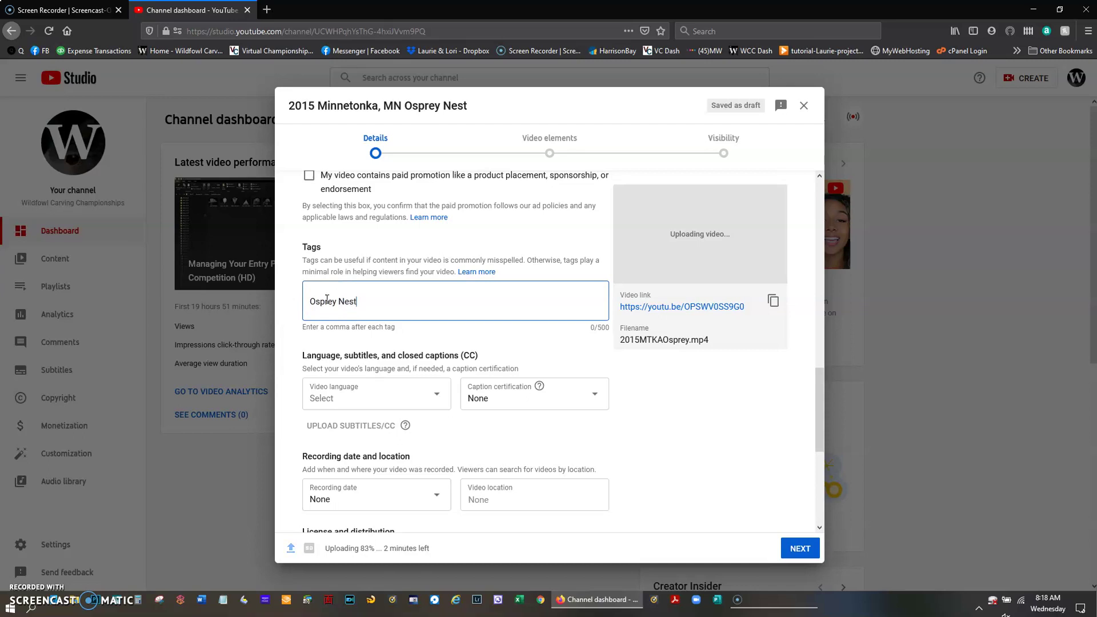
key(Return)
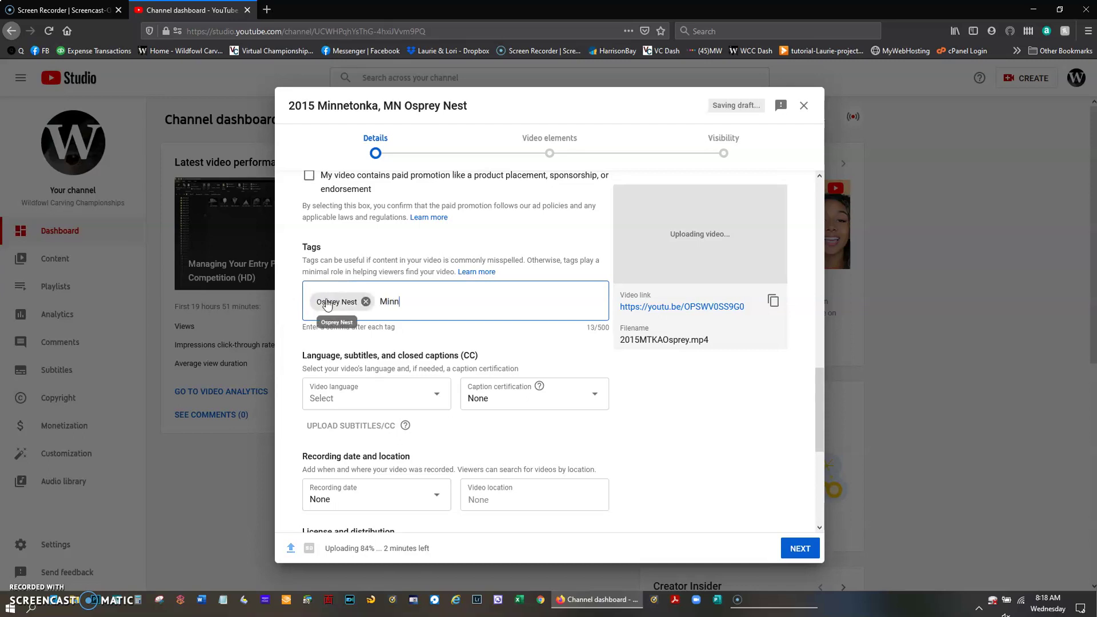
key(Return)
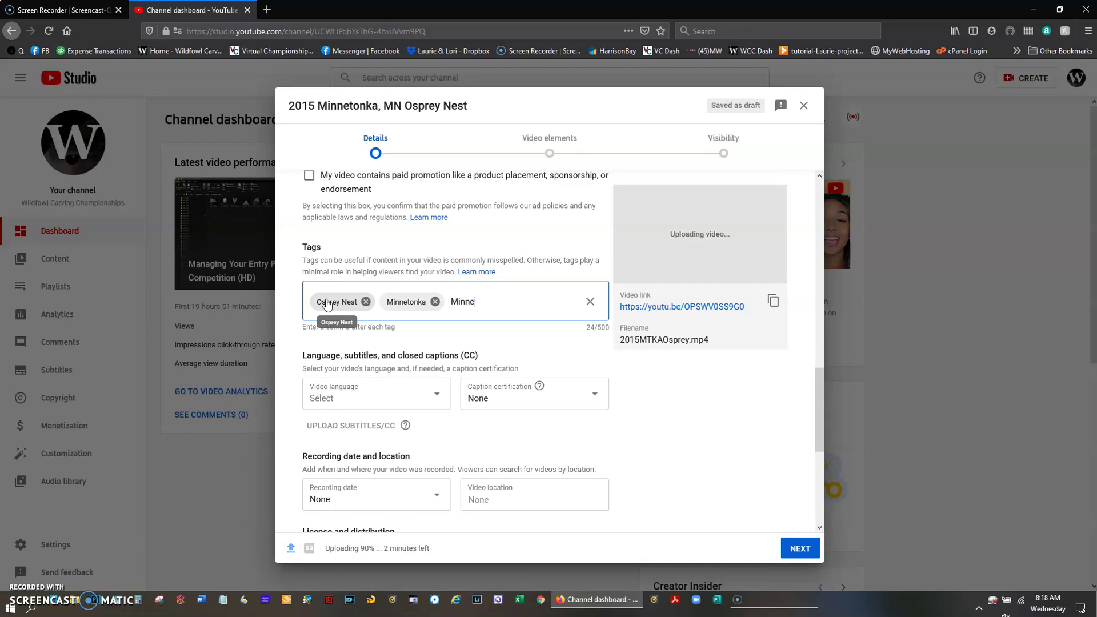
key(Return)
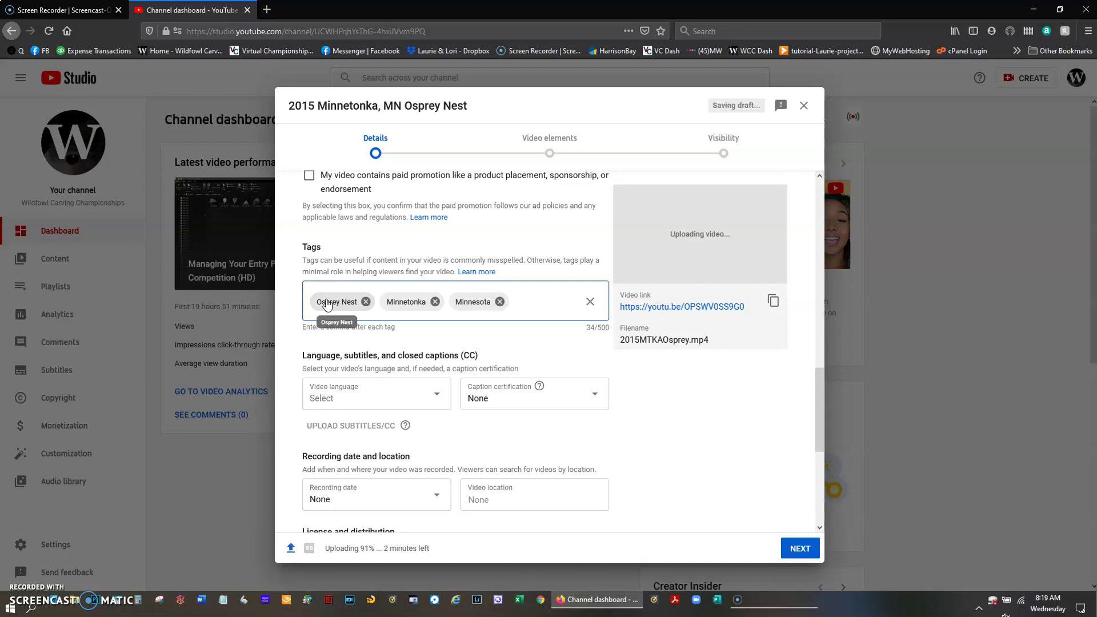
click(783, 391)
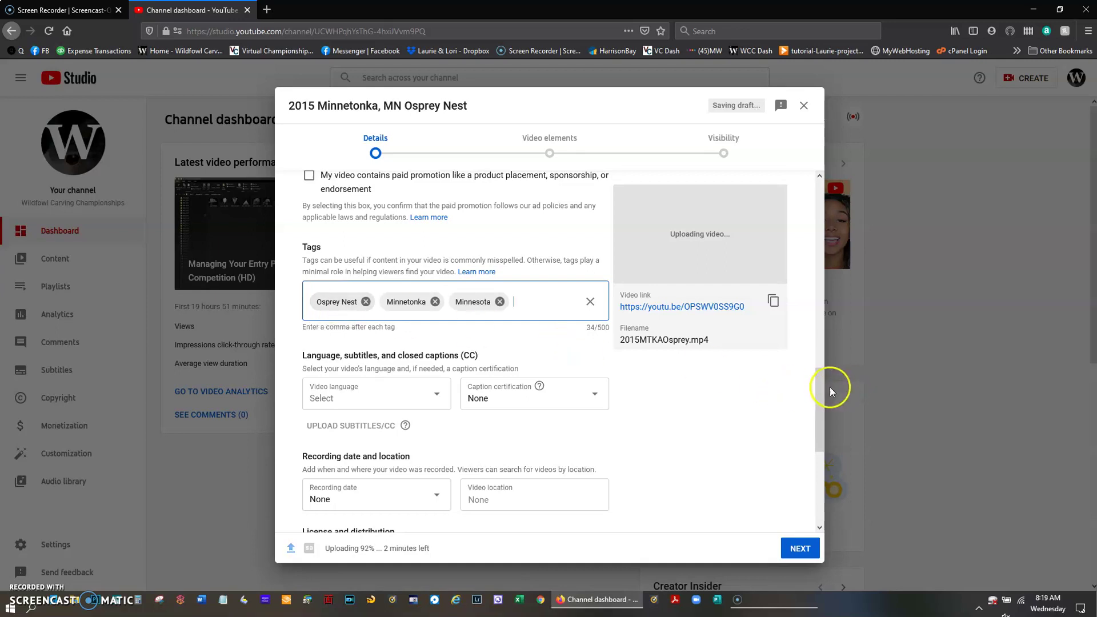
drag(820, 381, 820, 413)
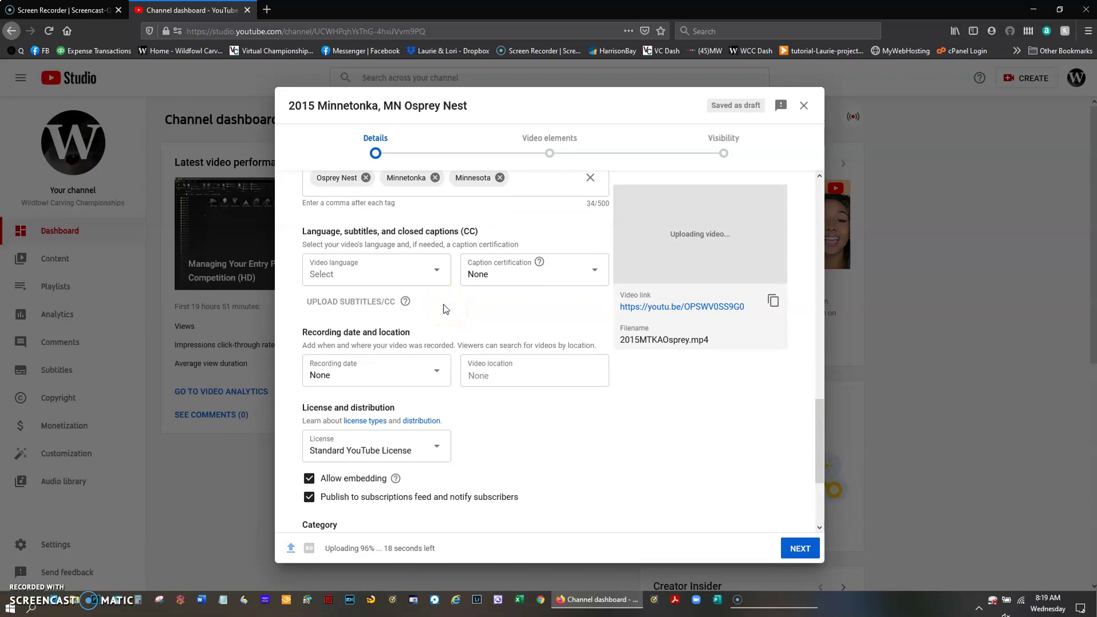
Choose English (United States) from the Video language list
click(436, 274)
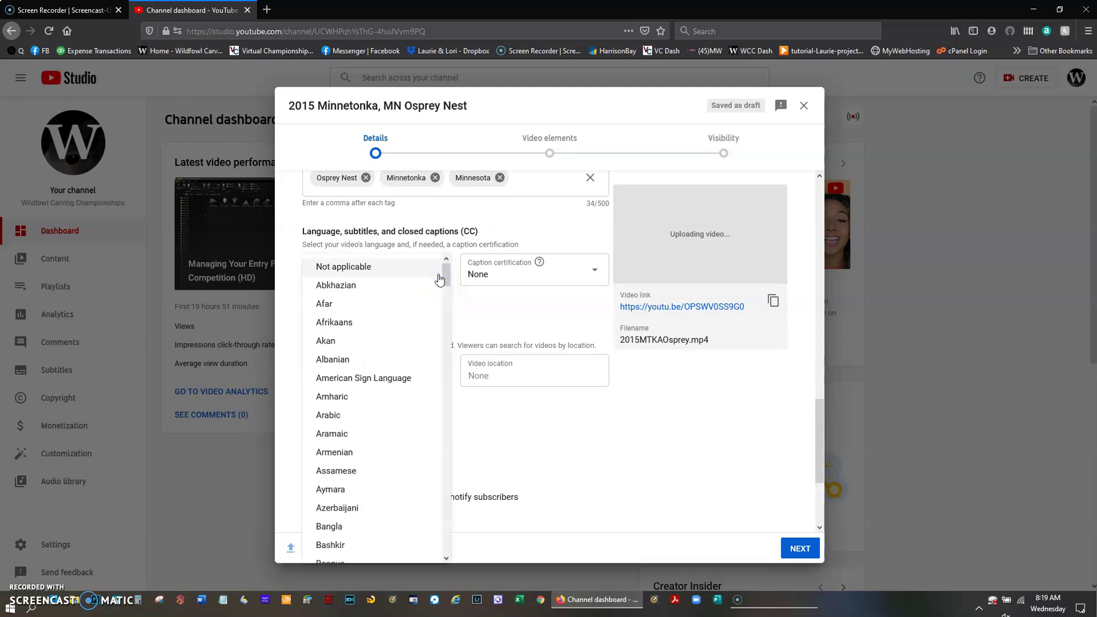
mouse_move(444, 272)
mouse_down()
mouse_move(440, 426)
mouse_move(437, 336)
mouse_up()
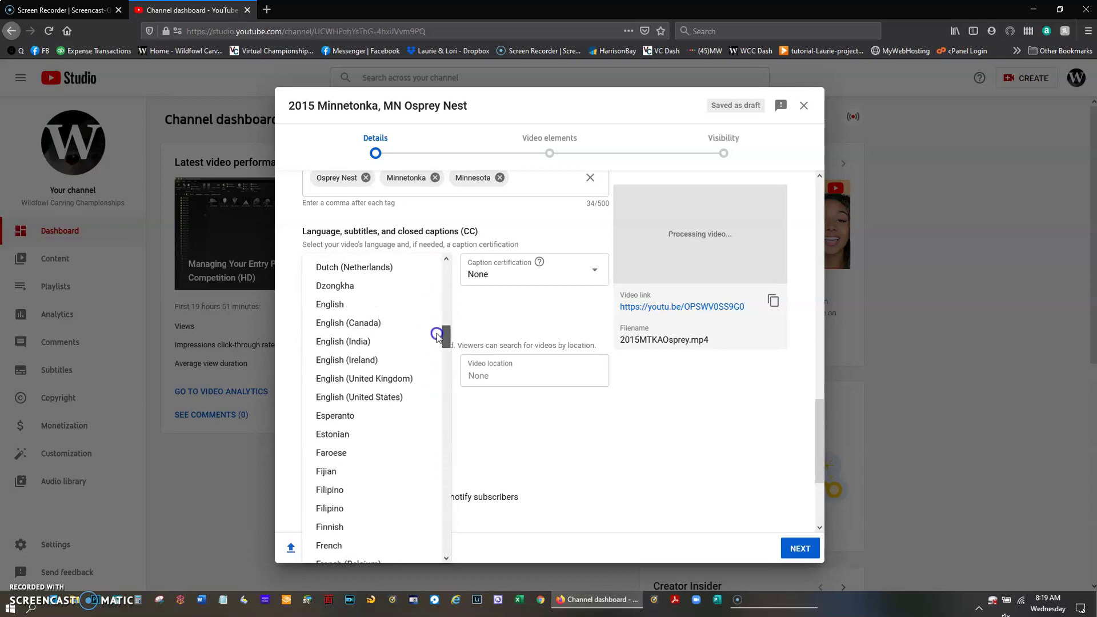
click(391, 397)
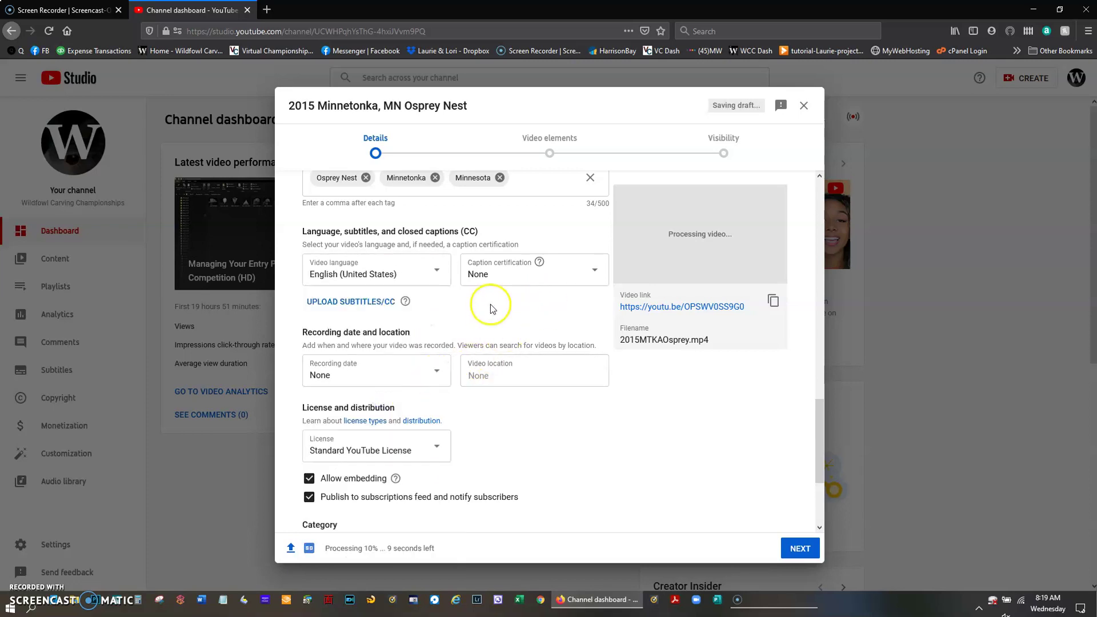
Set the recording date to Jan 27, 2021 and the video location to Minnetonka, MN
click(433, 371)
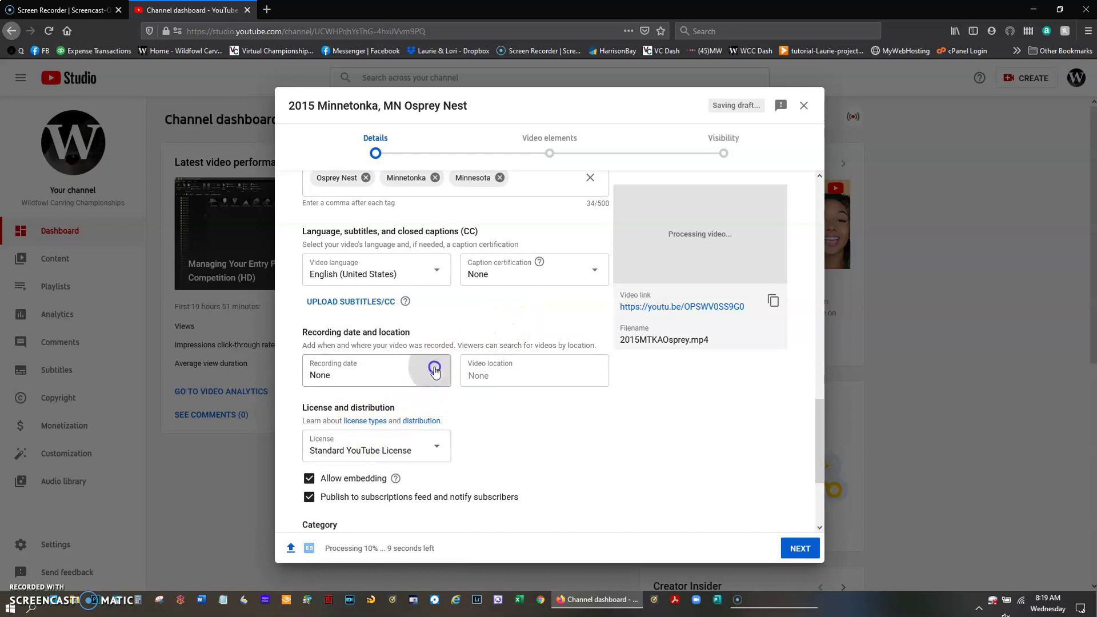
click(377, 532)
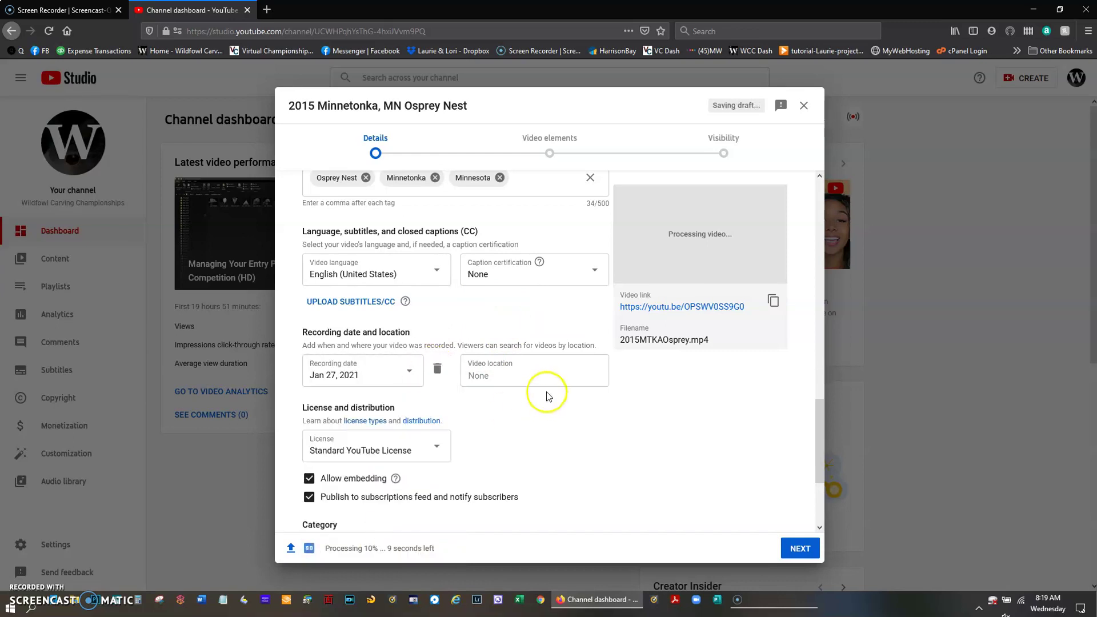
click(546, 371)
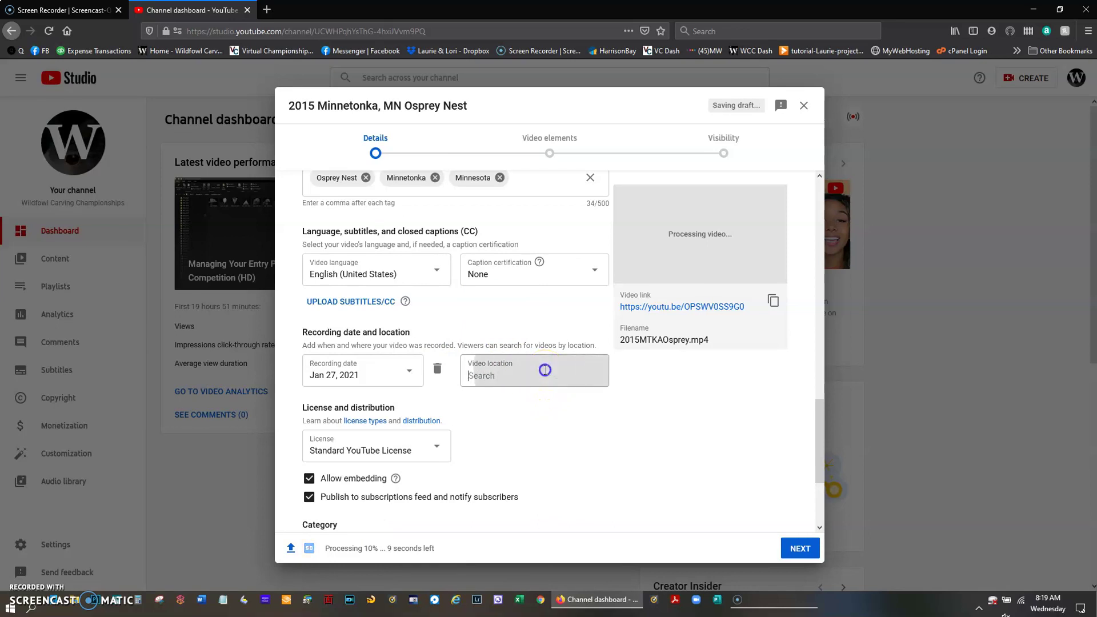
text(Minneto)
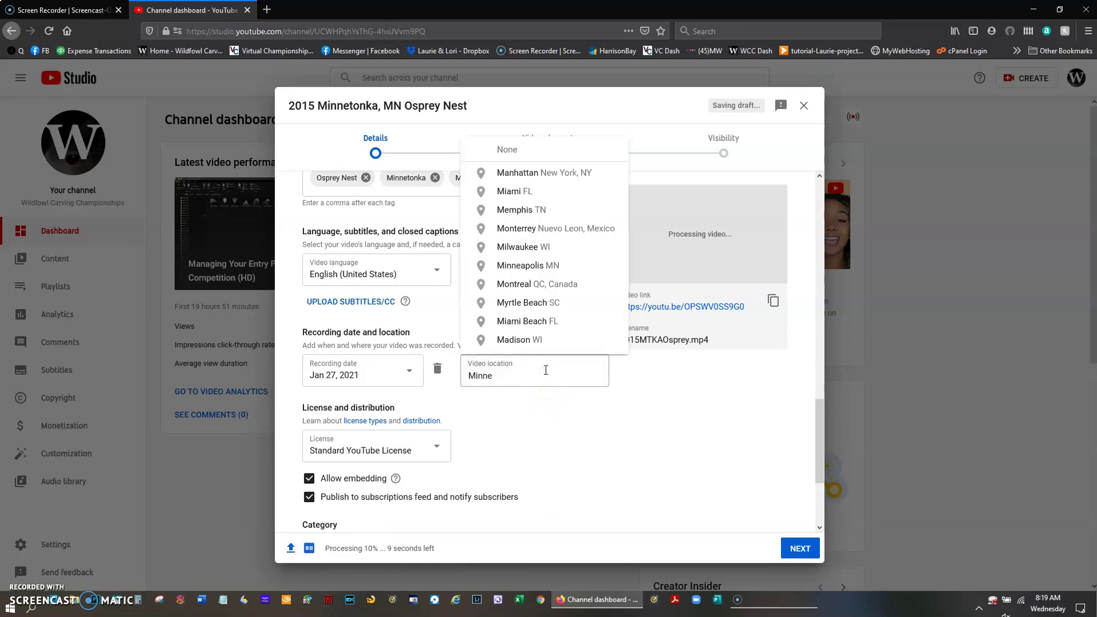
text(ak)
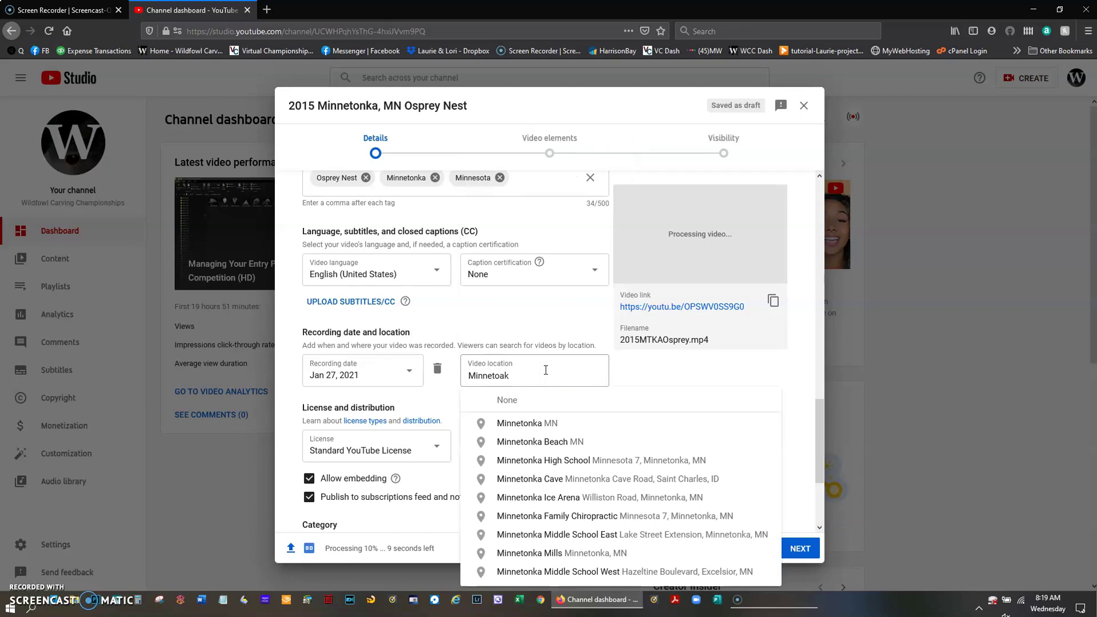
click(549, 421)
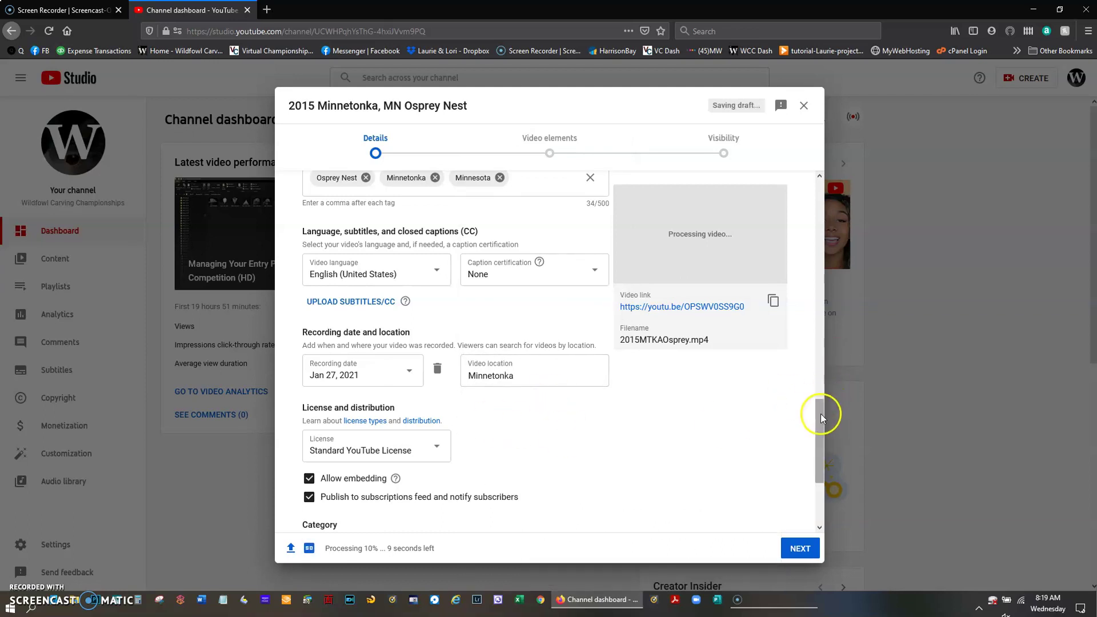
Finish the Details and Video elements steps to reach Visibility
drag(819, 417, 819, 434)
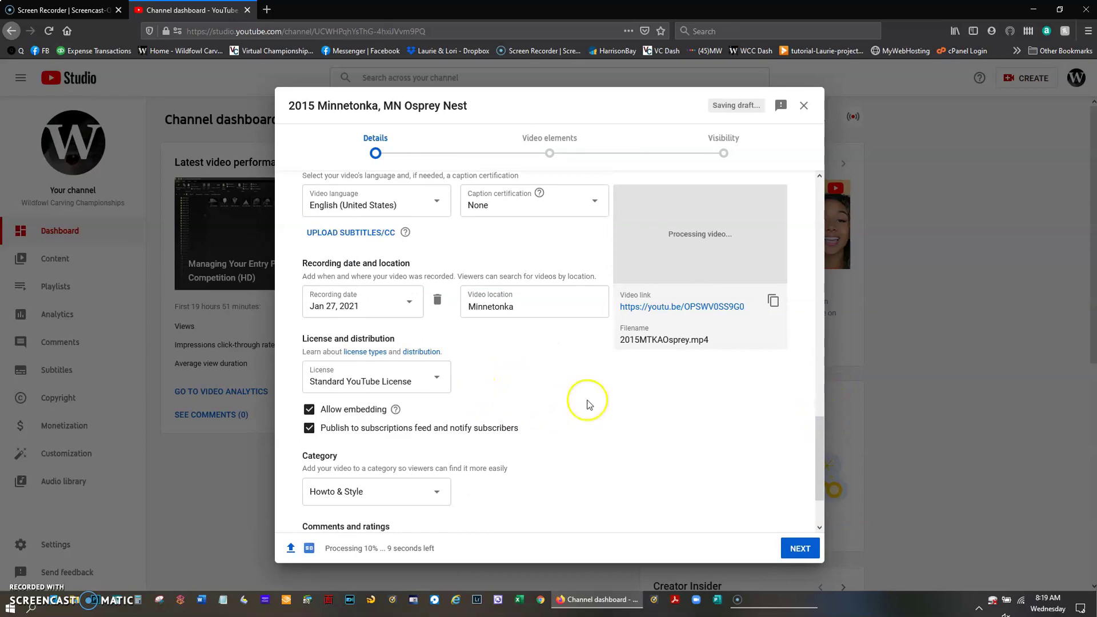
scroll(817, 435, down, 2)
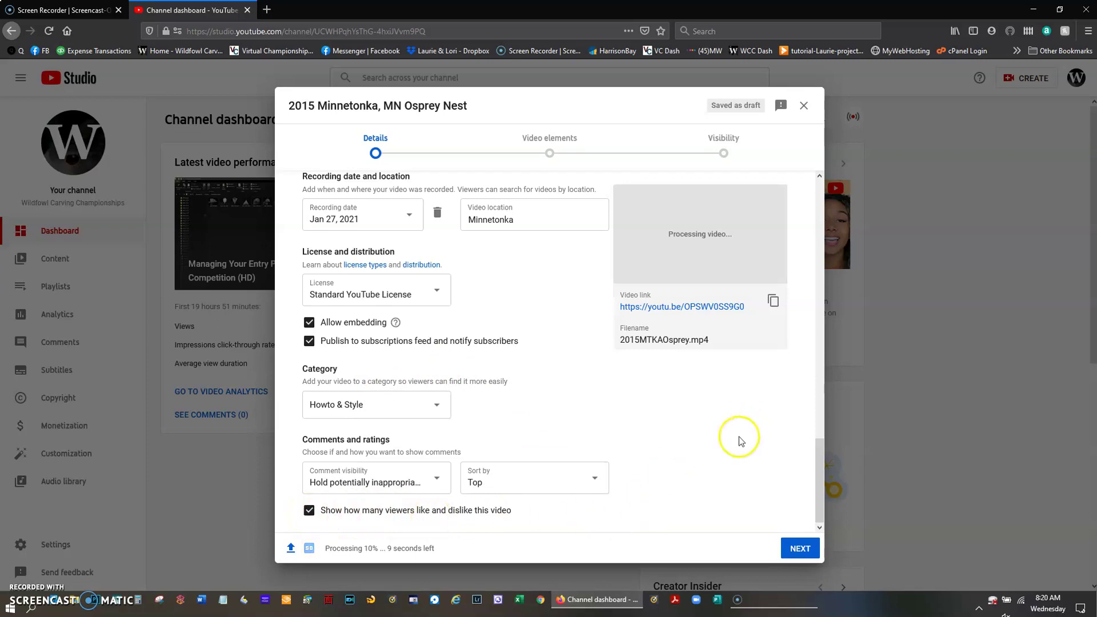
click(819, 484)
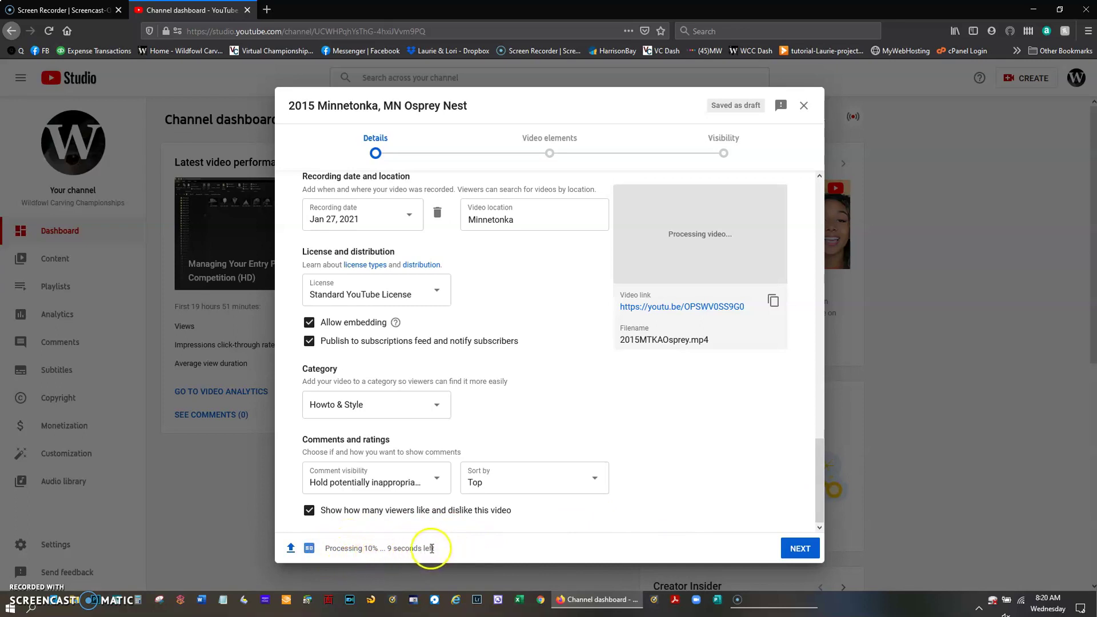
click(802, 549)
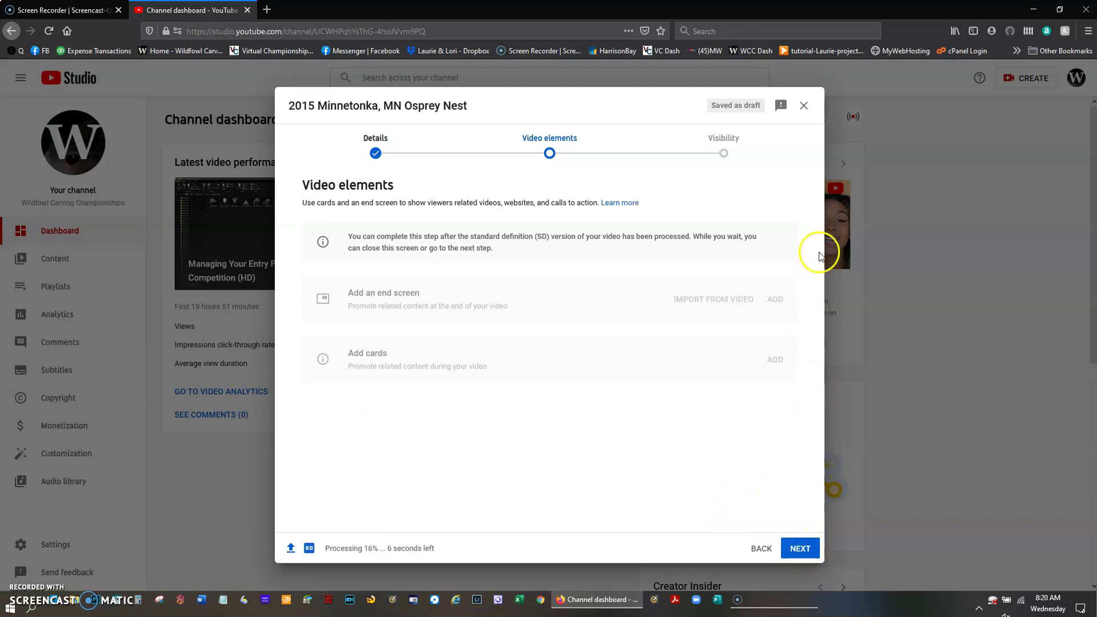
click(802, 553)
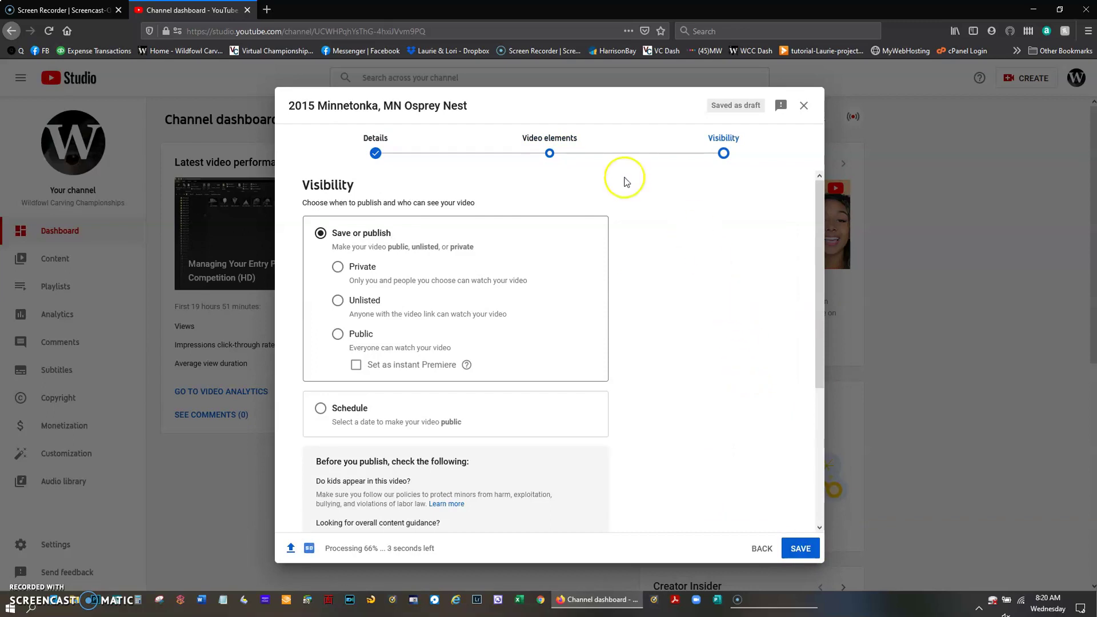
Select Public visibility and scroll through the preview to check it
click(338, 335)
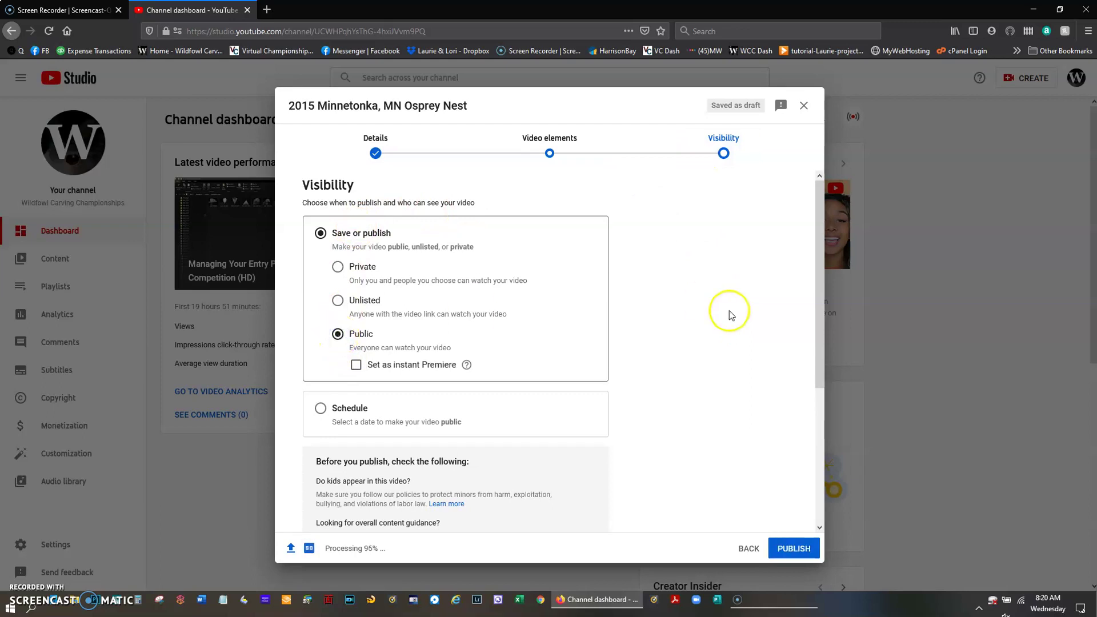
click(820, 240)
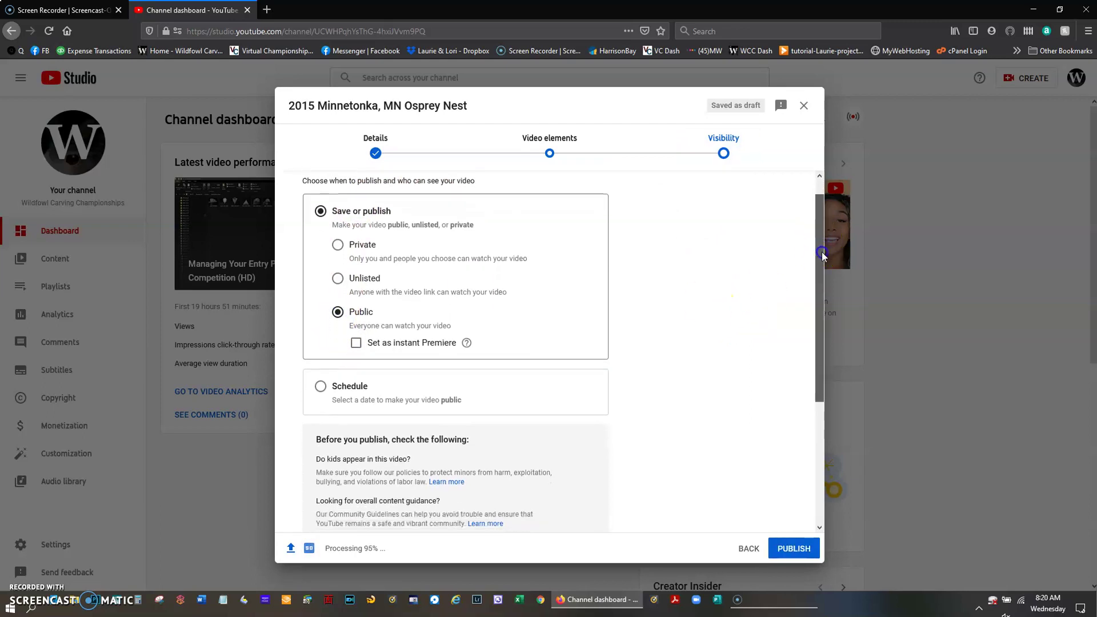
drag(820, 241, 820, 240)
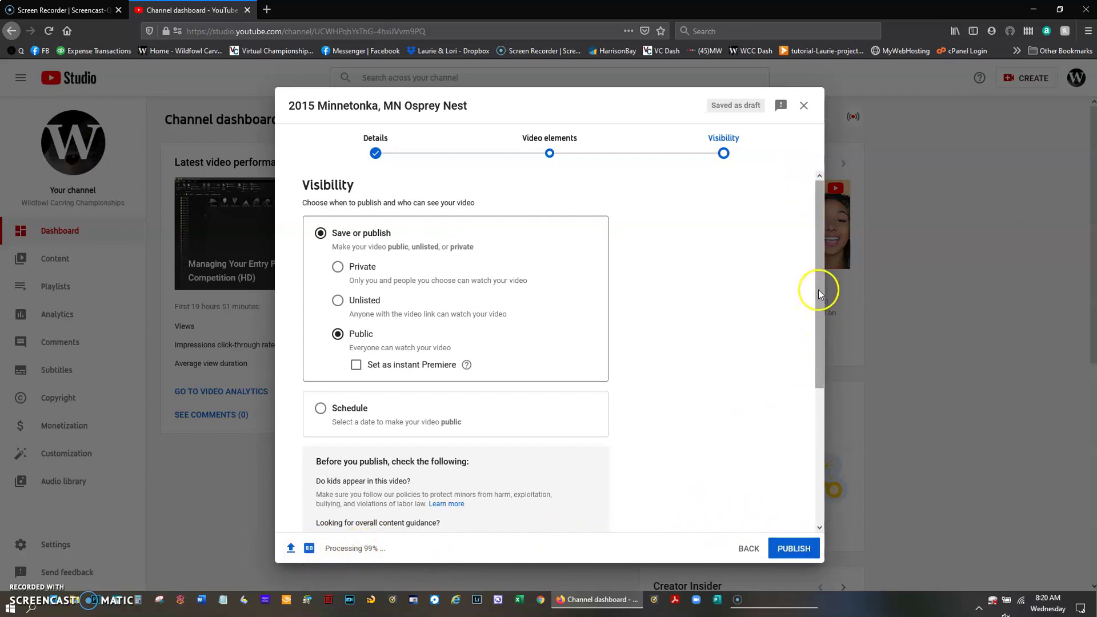
drag(821, 295, 829, 448)
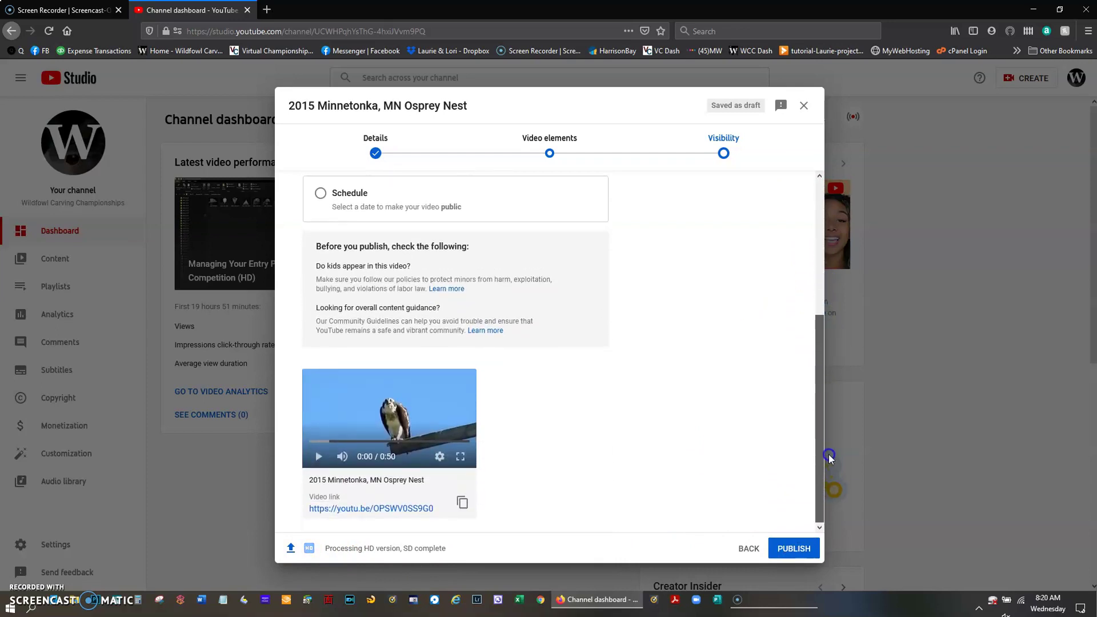
drag(824, 455, 815, 249)
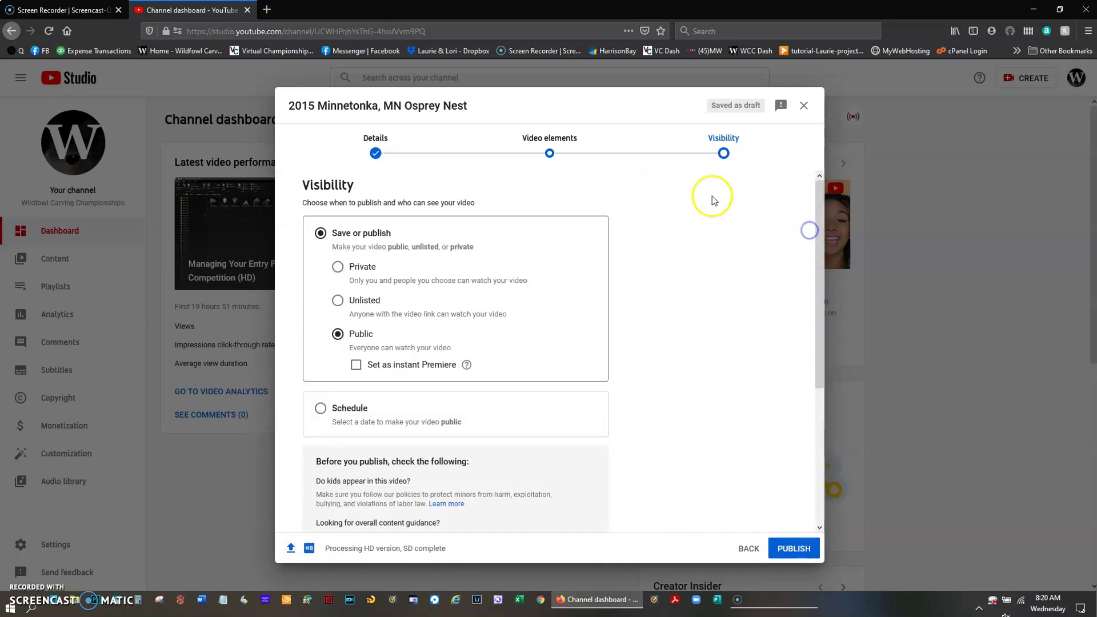
Revisit Details, open the playlist list without adding any, and advance to Video elements
click(377, 153)
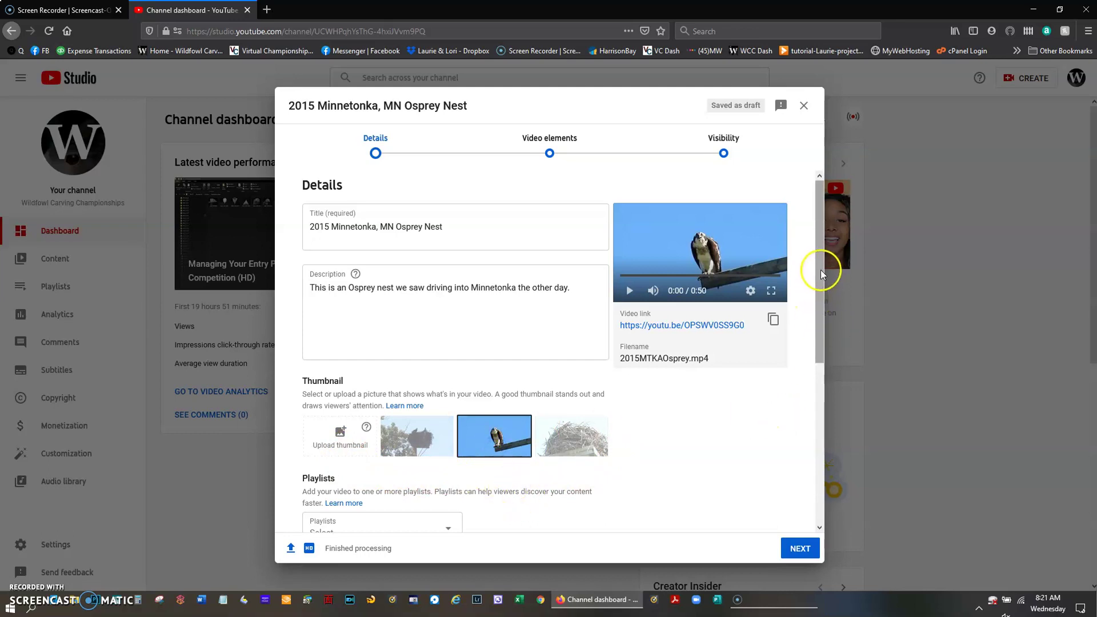
drag(819, 273, 826, 355)
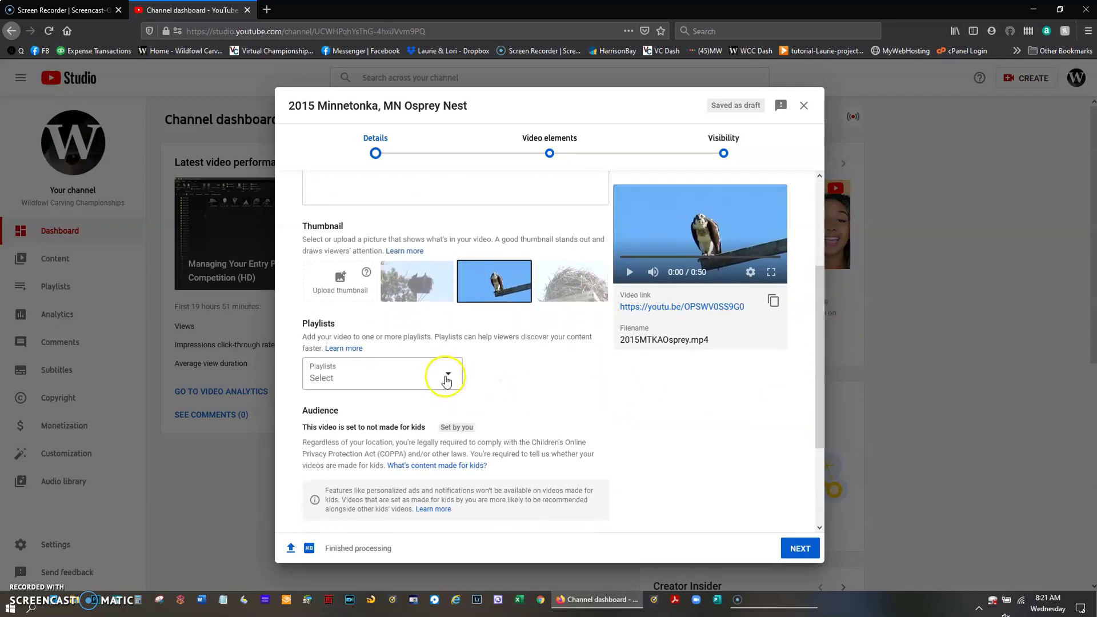
click(449, 379)
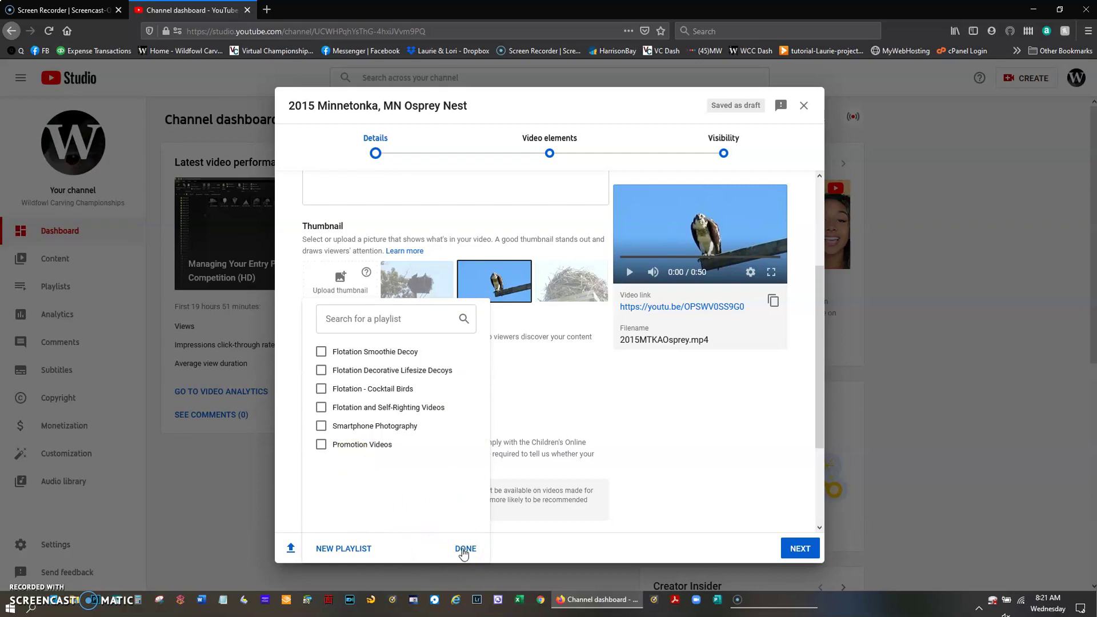
click(464, 549)
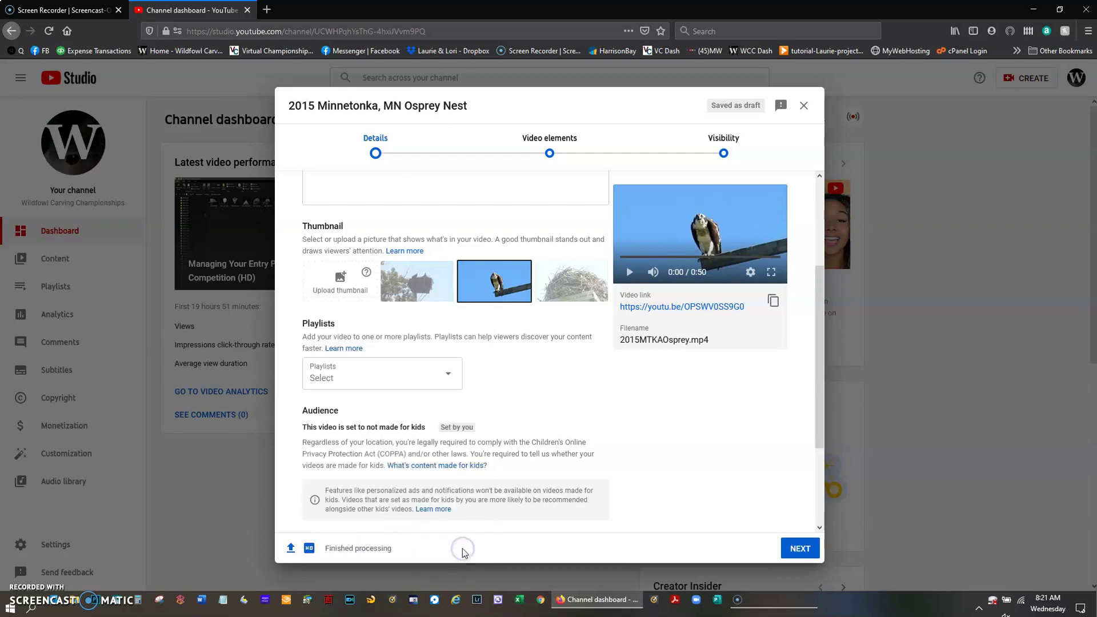
drag(818, 305, 821, 390)
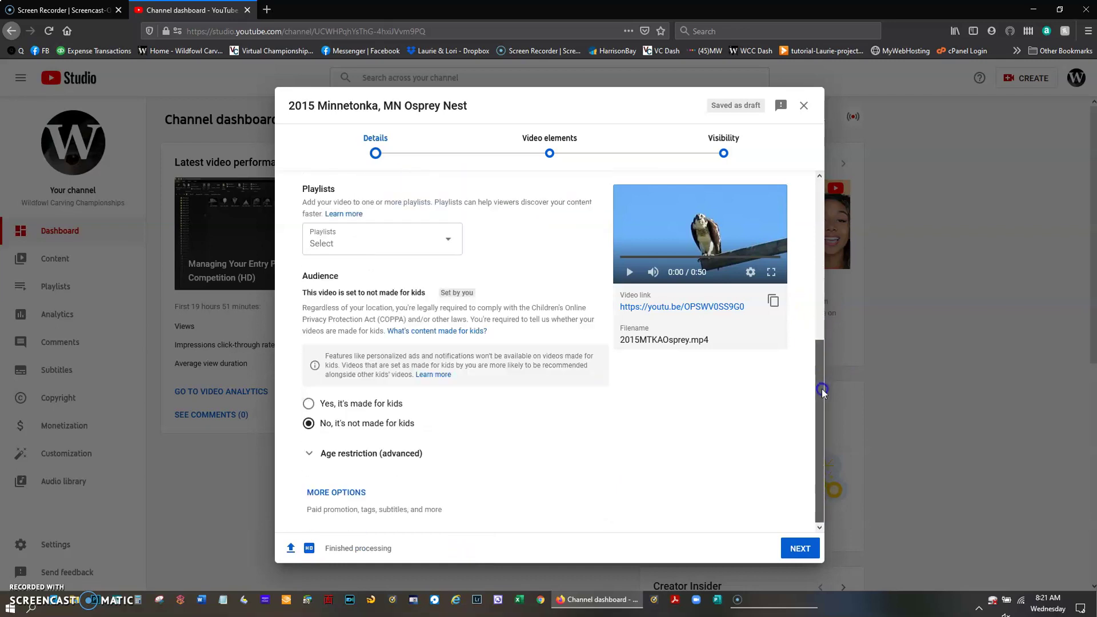
click(801, 549)
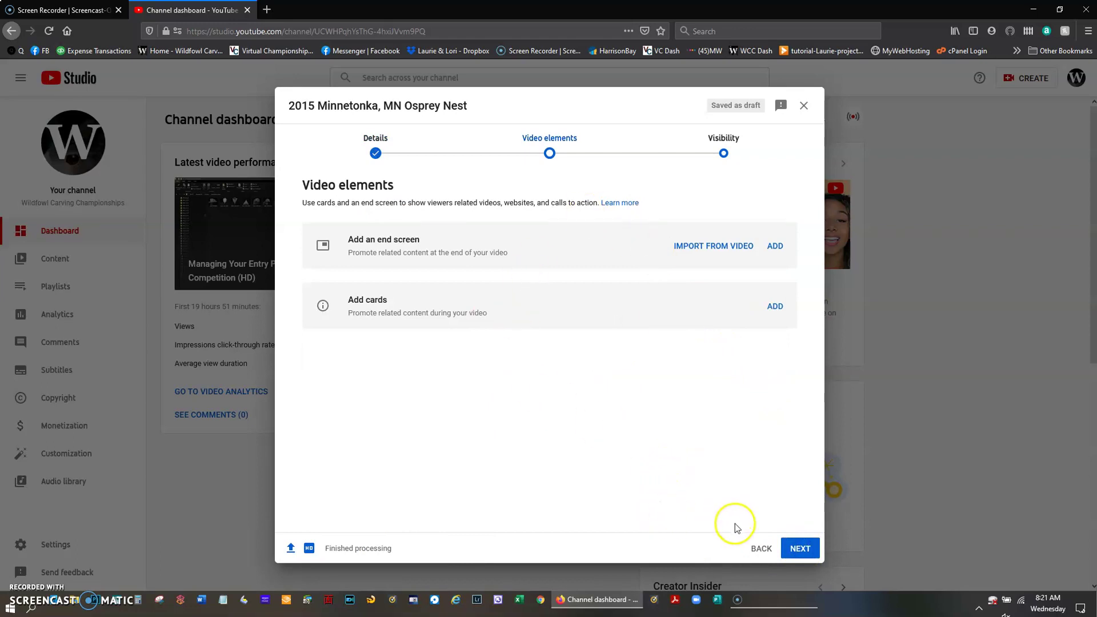
Keep Public visibility, publish the video, and copy its share link
click(801, 549)
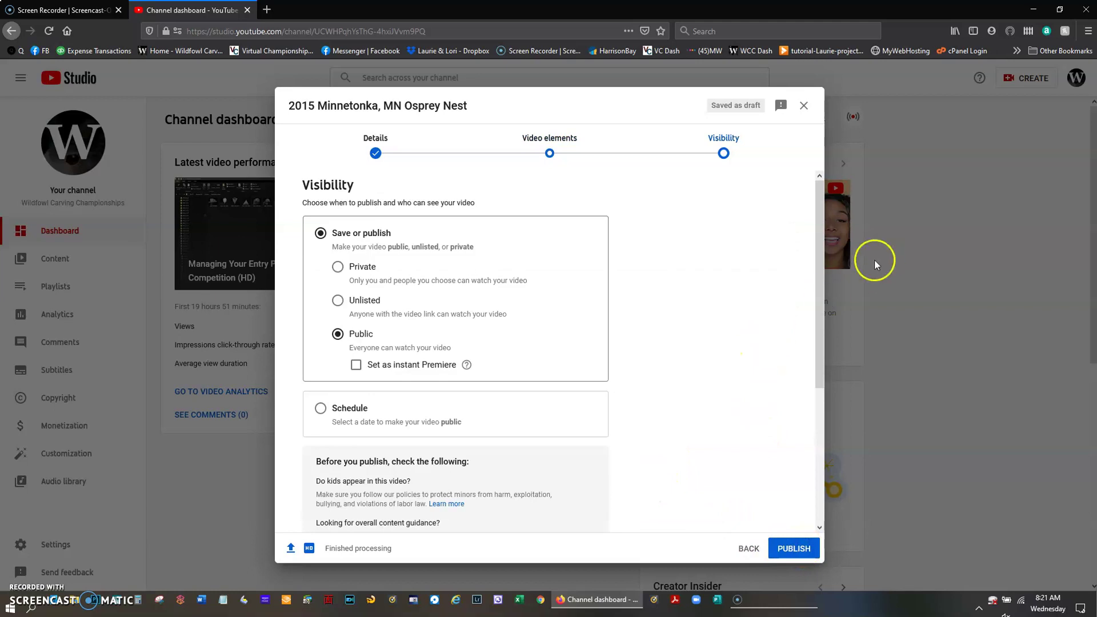
drag(820, 223, 839, 365)
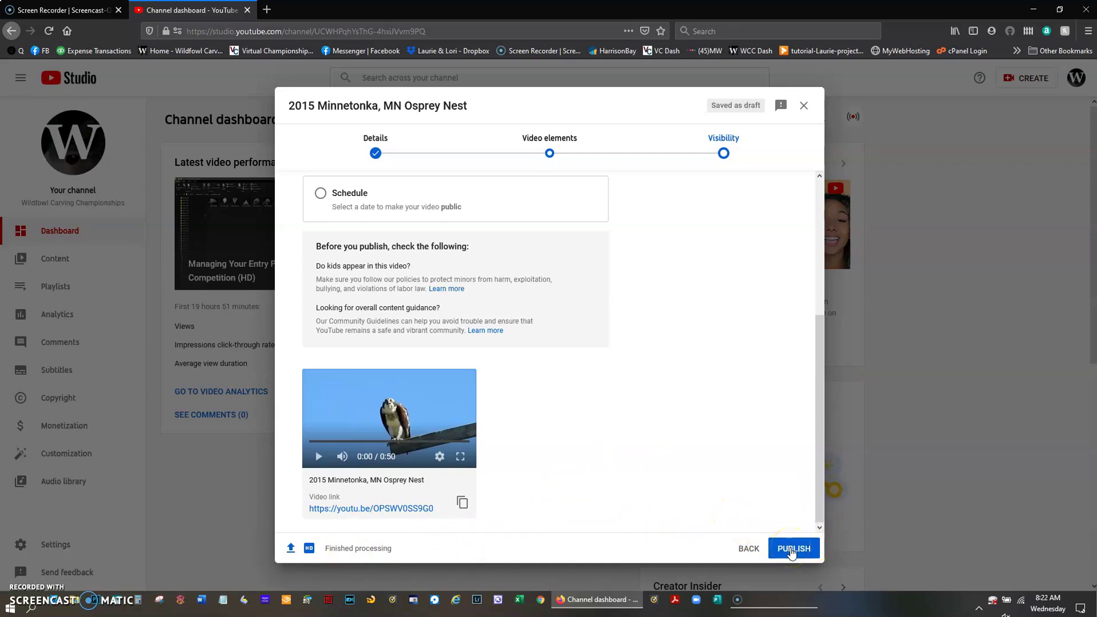
click(791, 549)
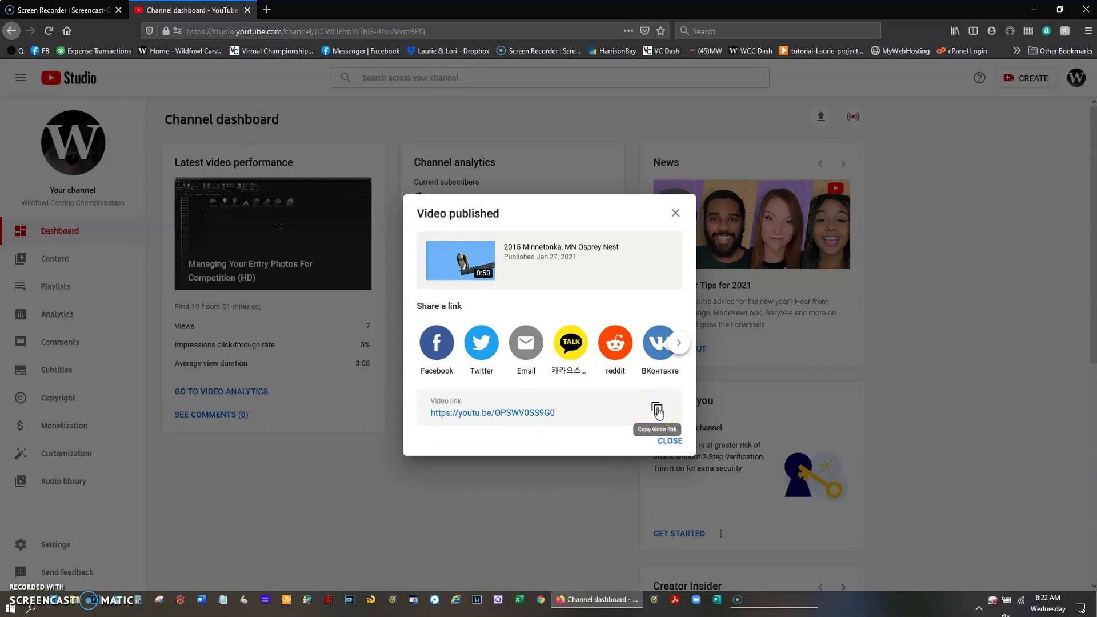
click(657, 409)
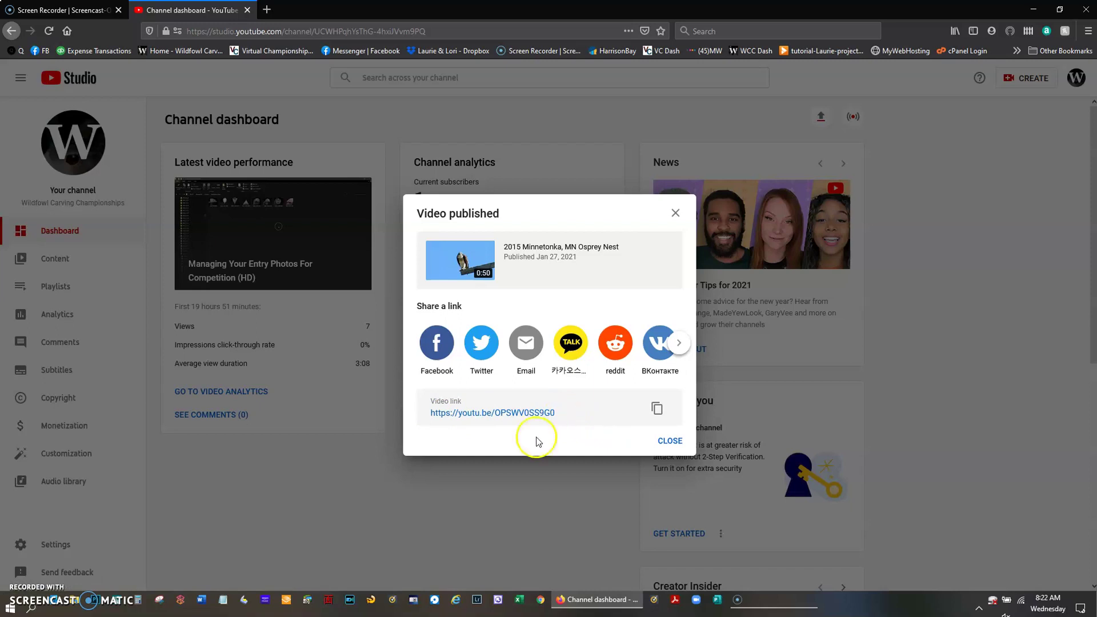
Paste the share link into a new Notepad note, removing the duplicate paste
click(225, 605)
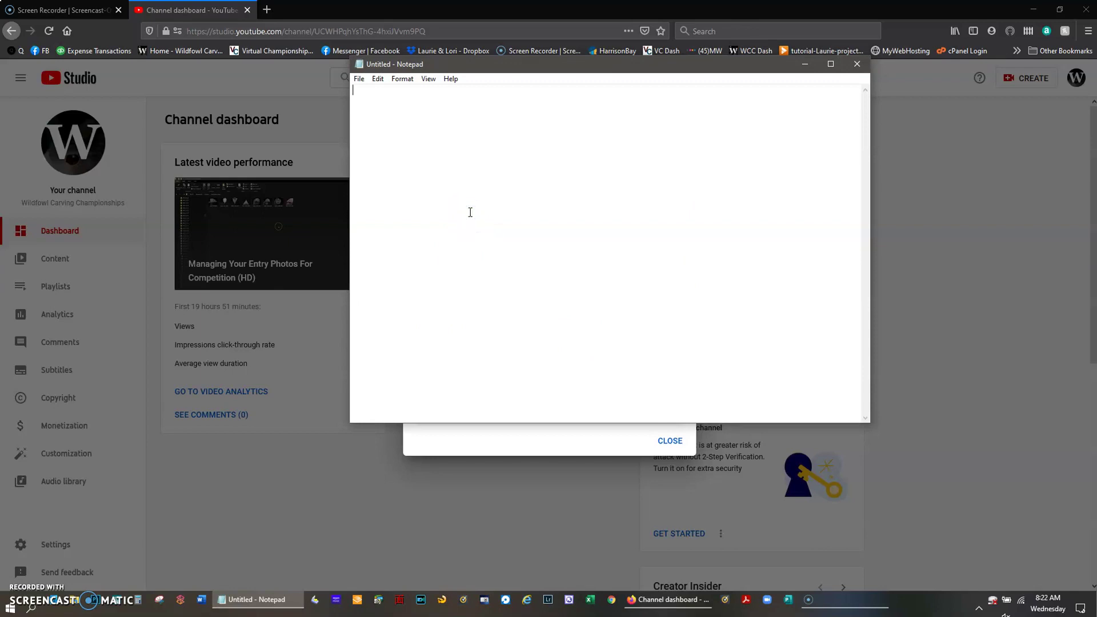
key(ctrl+v)
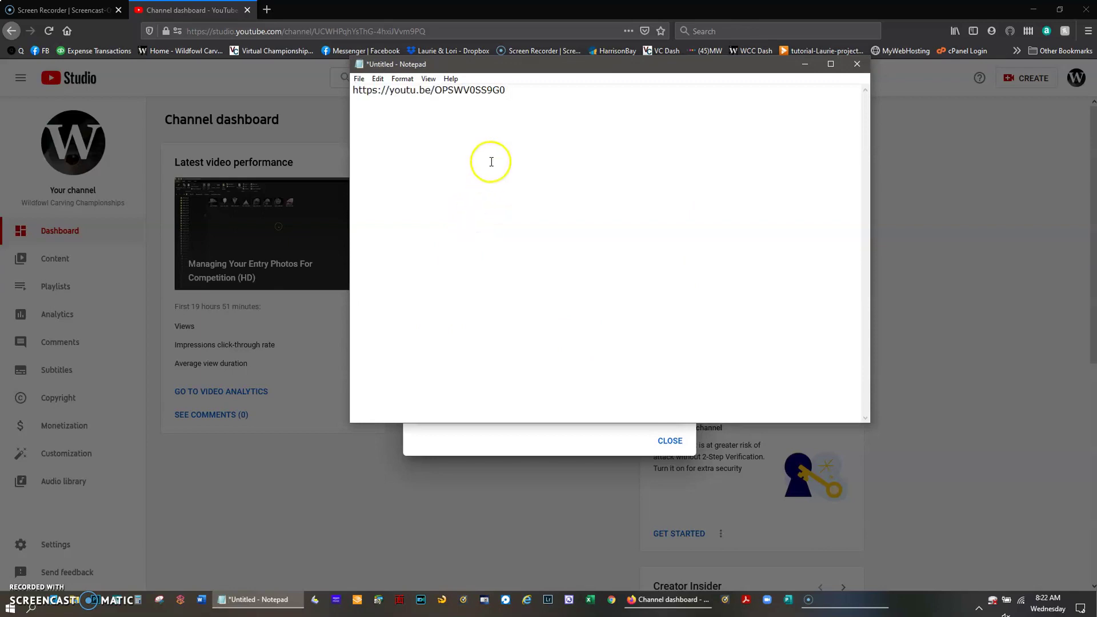
right_click(491, 162)
click(517, 211)
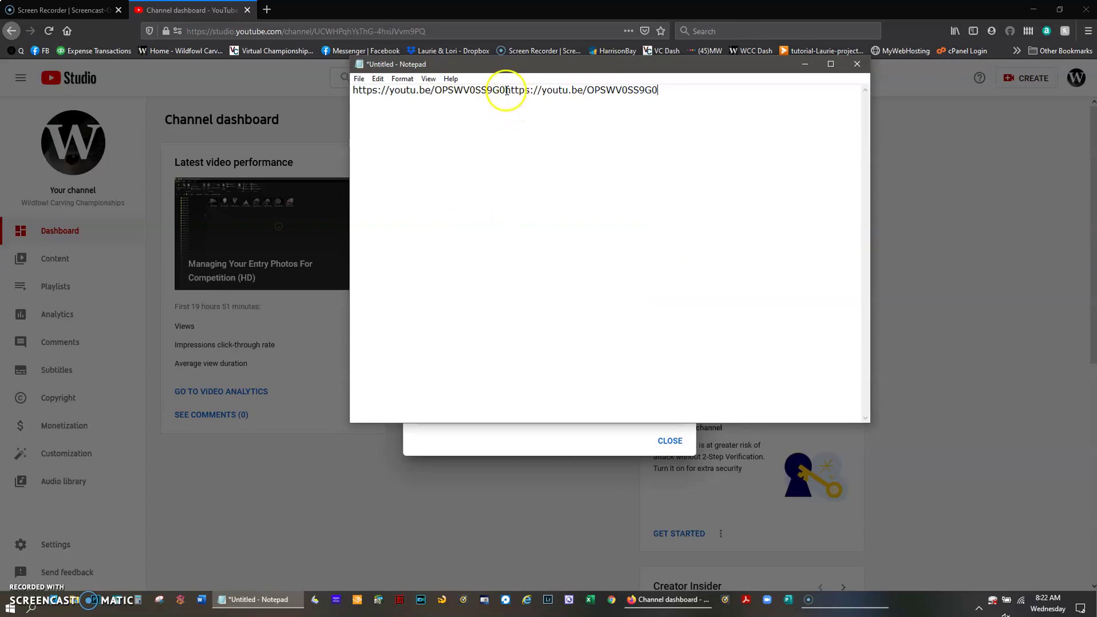
key(BackSpace)
key(Delete)
key(Delete)
key(Delete)
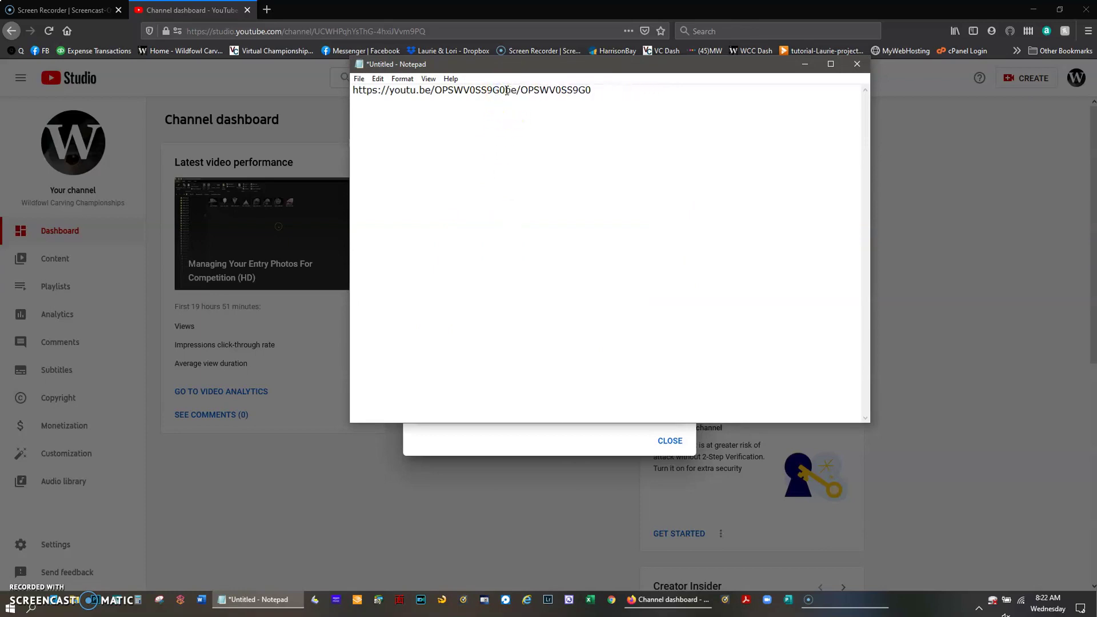
key(Delete)
key(Delete)
key(Delete)
key(Delete)
key(Delete)
key(Delete)
key(Delete)
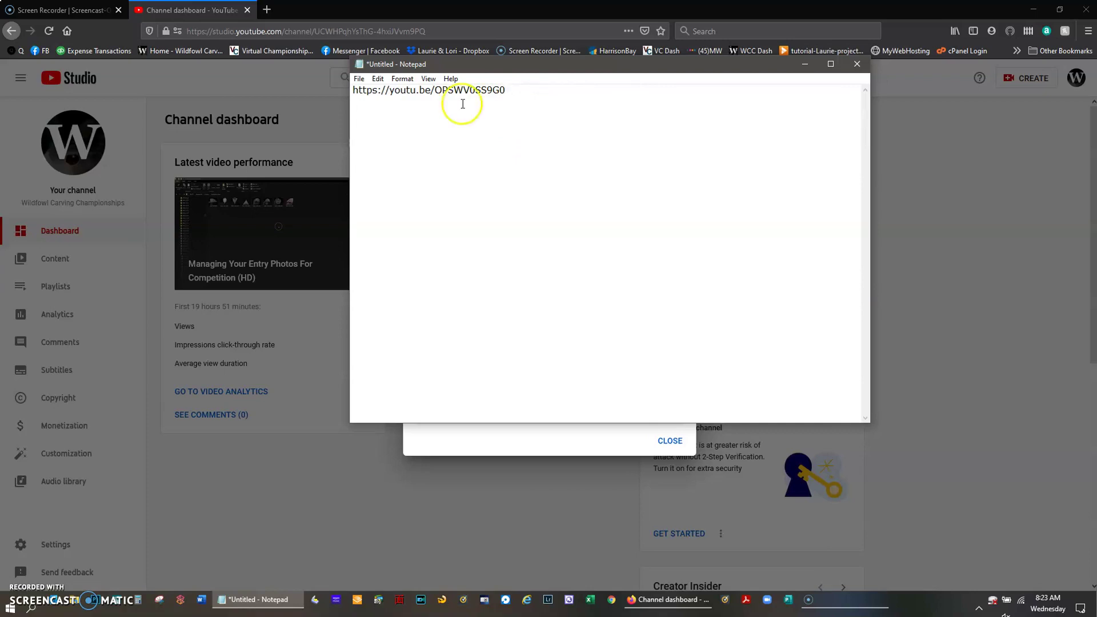
Move the link to the second line, leaving a blank line above it, then choose Save As
click(354, 91)
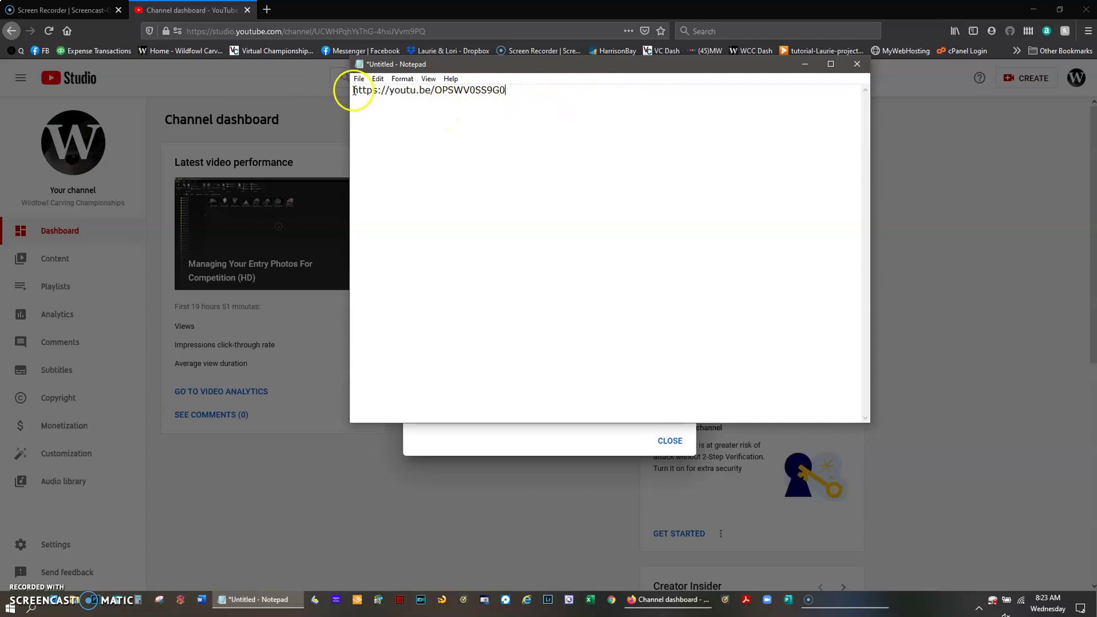
key(Return)
key(Return)
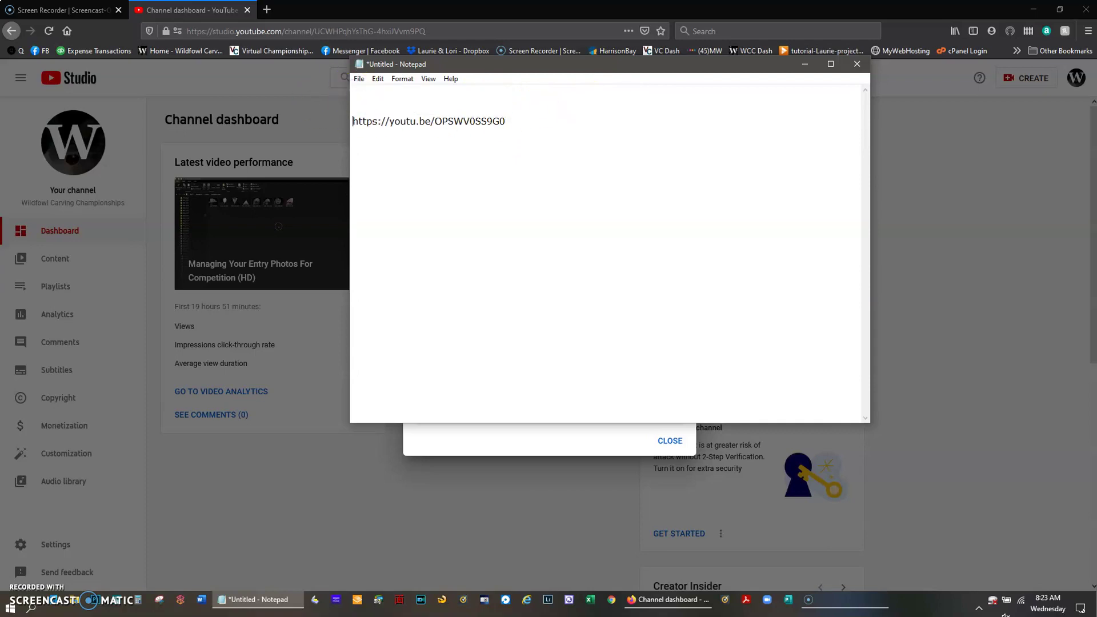
click(507, 125)
click(359, 79)
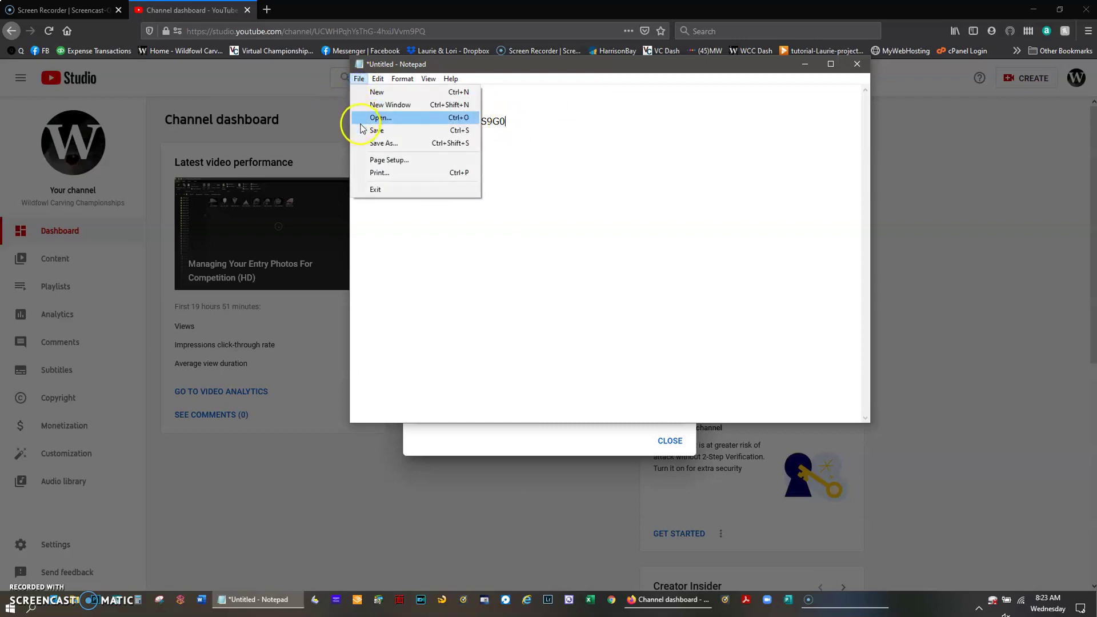
click(362, 143)
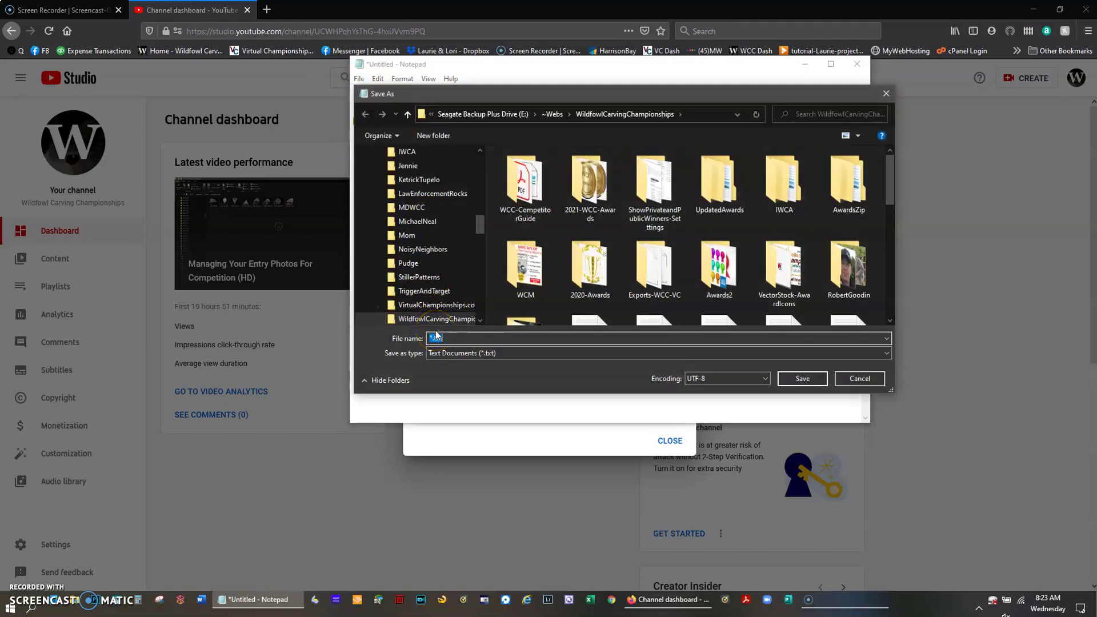
Save the note as YouTubeLink-OspreyEntry.txt and close Notepad
text(YouTube)
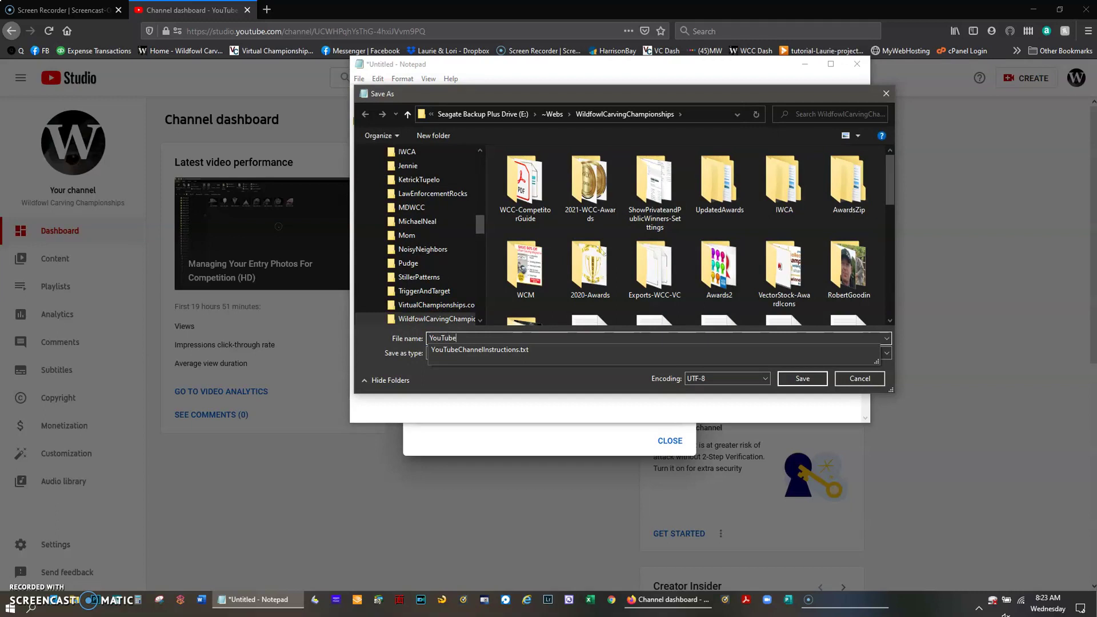
text(Link-O)
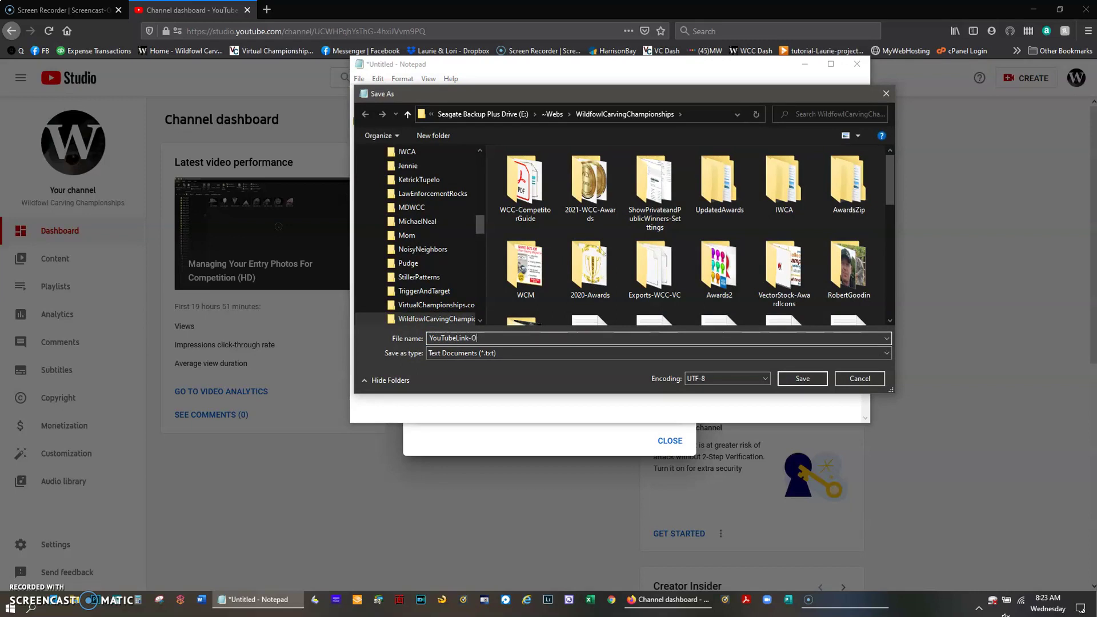
text(spreyEntry)
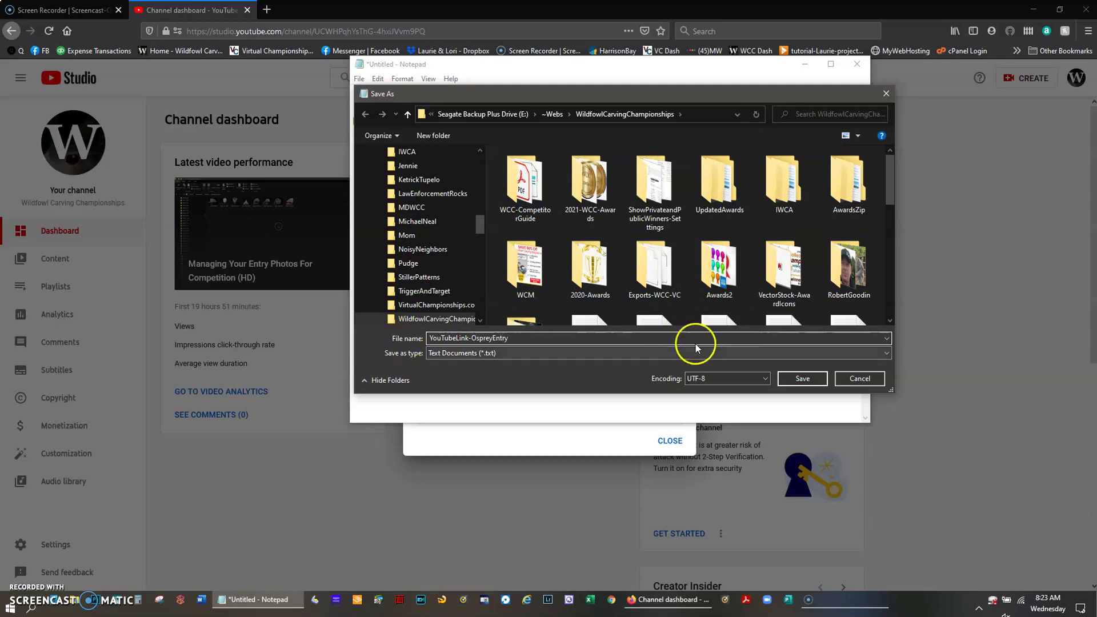
click(803, 377)
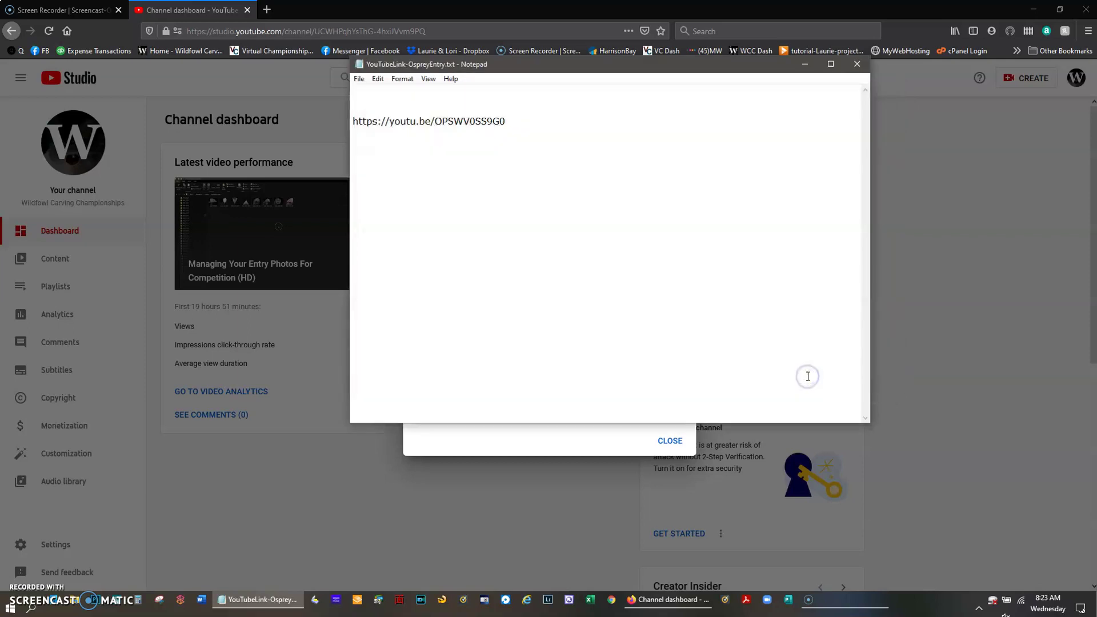
click(823, 192)
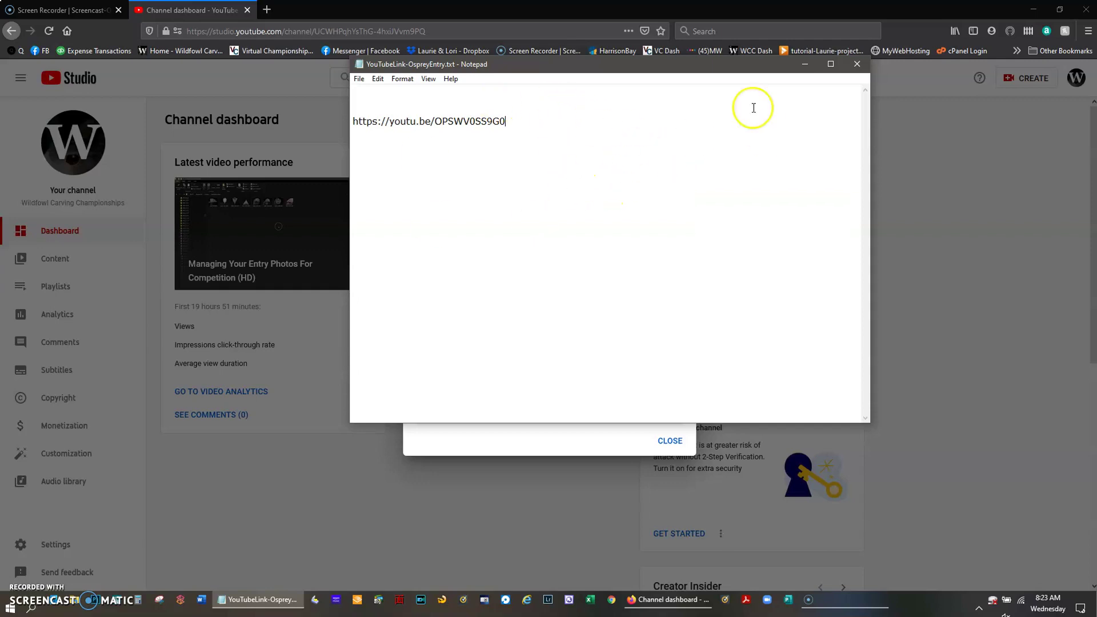
click(859, 66)
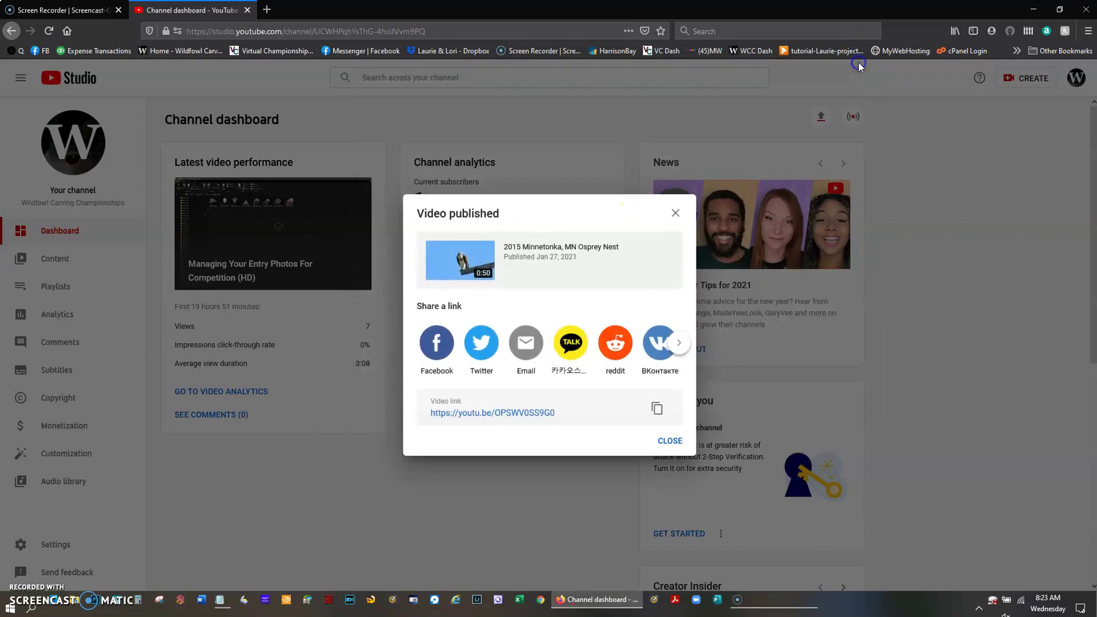
Dismiss the publish confirmation and open the Osprey Nest video from the Content list
click(676, 215)
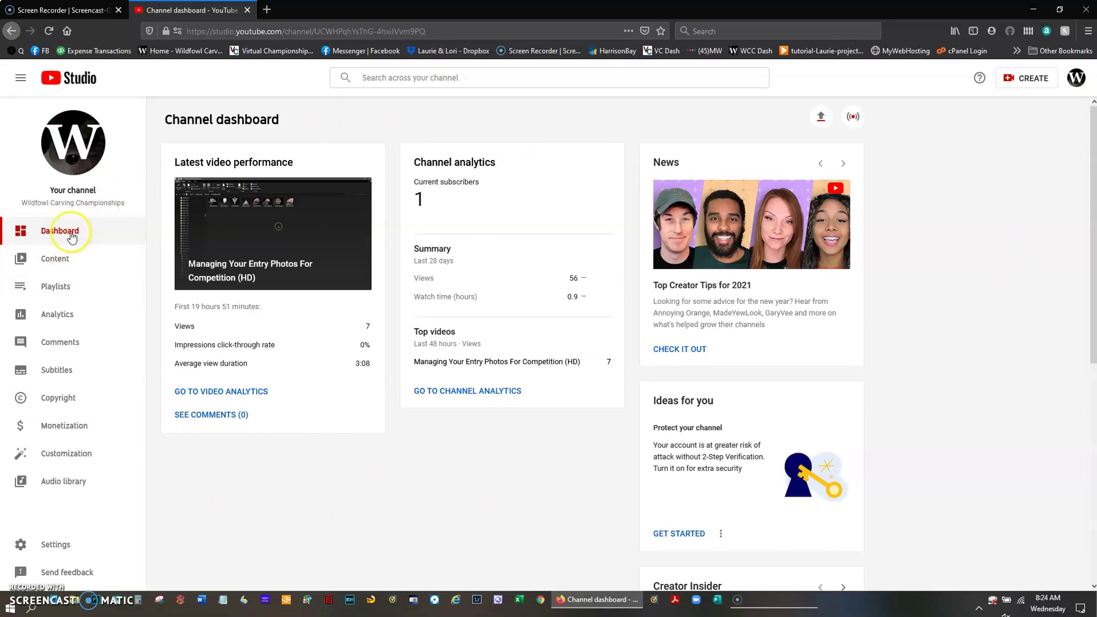
click(58, 260)
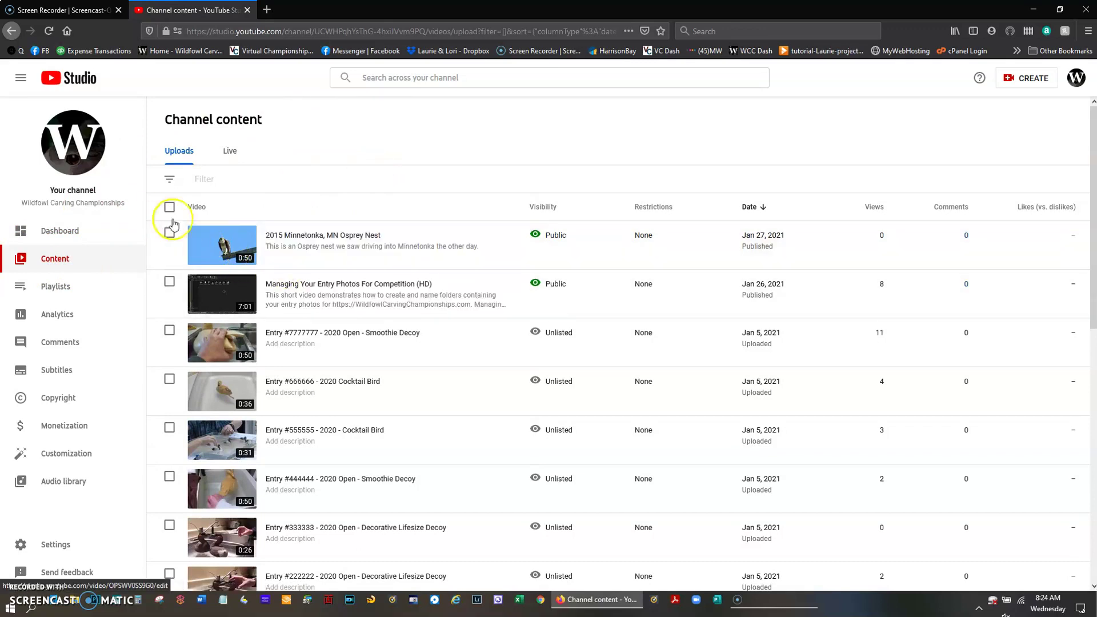
click(218, 246)
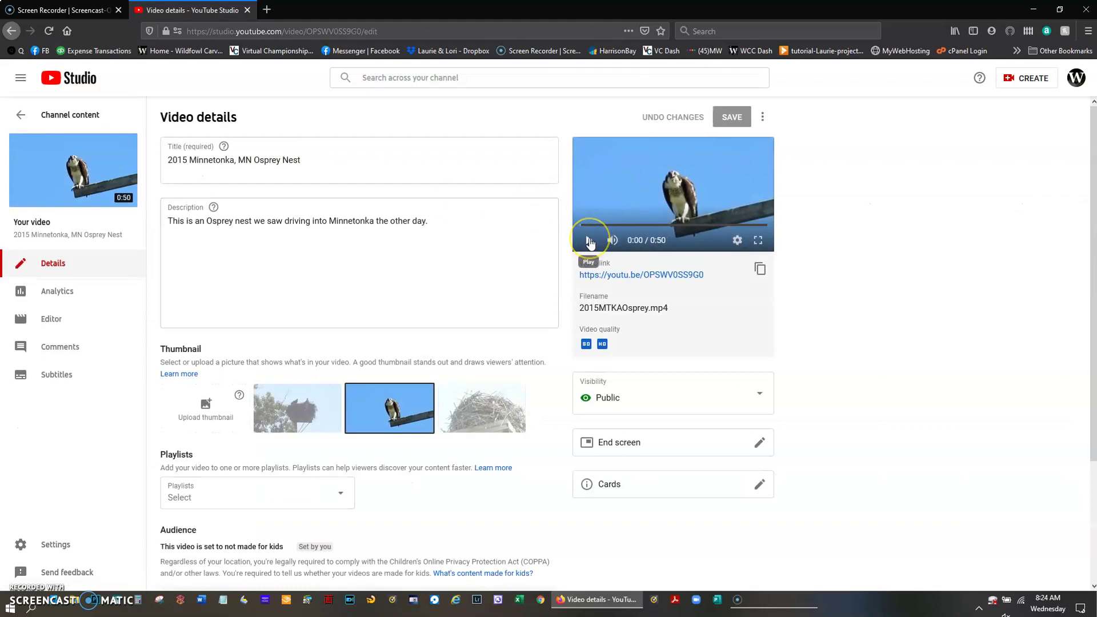
Play the osprey video preview on its details page to review it
click(590, 242)
click(495, 313)
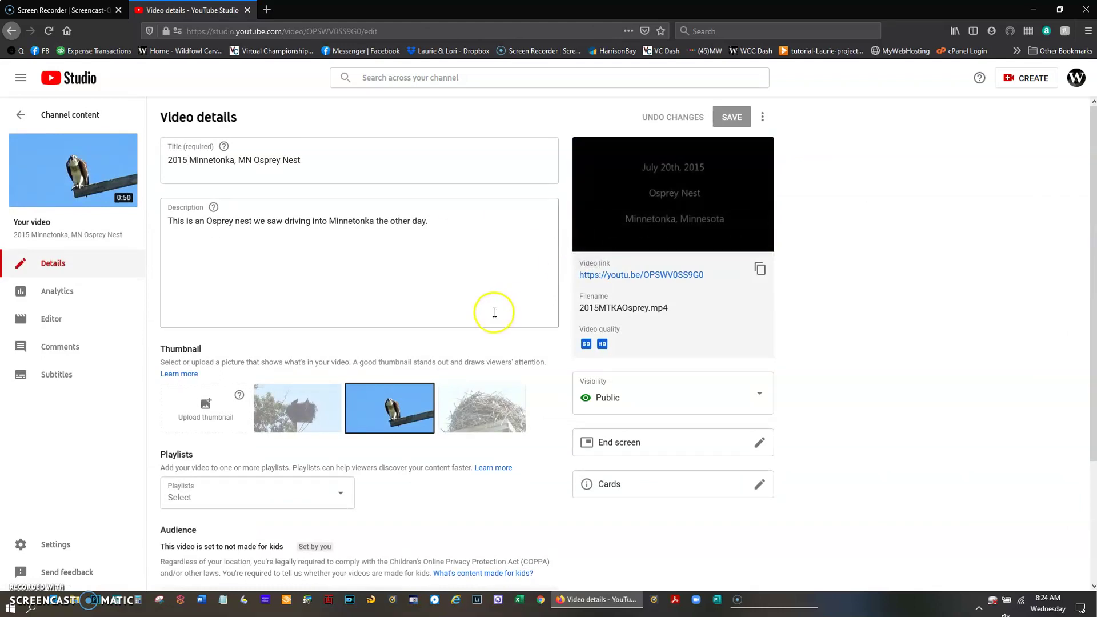